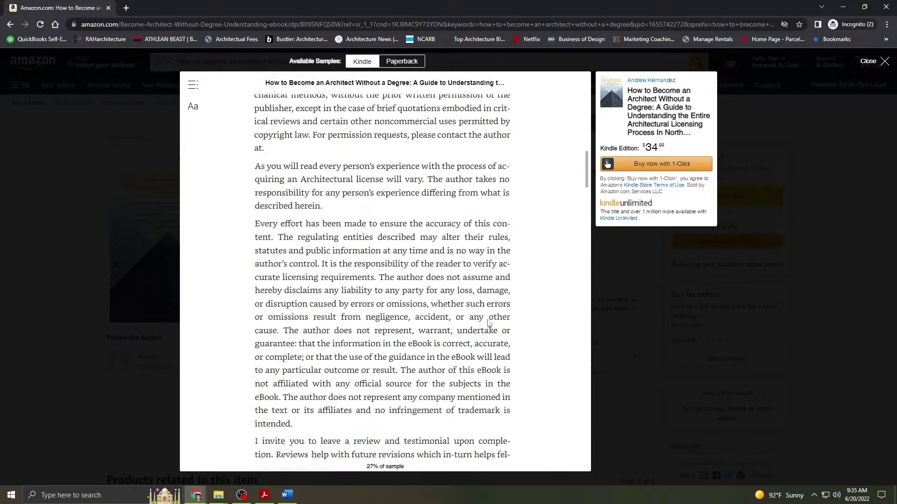
Skim the book's Kindle sample from the cover through the table of contents and introduction into Chapter 1.
scroll(498, 309, "up", 3)
scroll(523, 248, "down", 10)
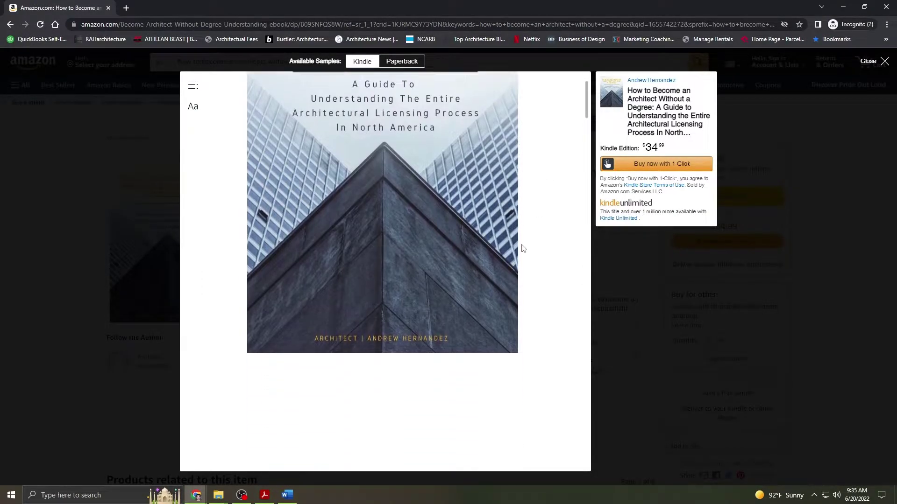
scroll(523, 249, "down", 3)
scroll(523, 248, "down", 12)
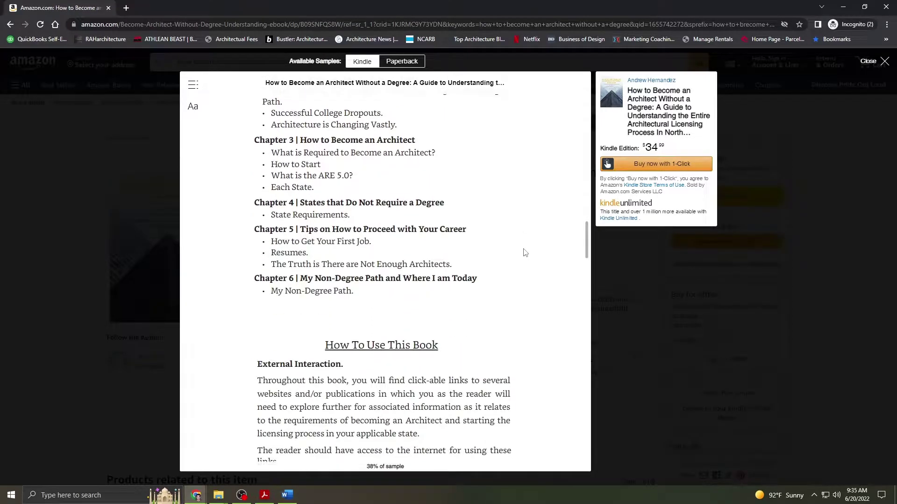
scroll(525, 252, "down", 6)
scroll(527, 254, "down", 8)
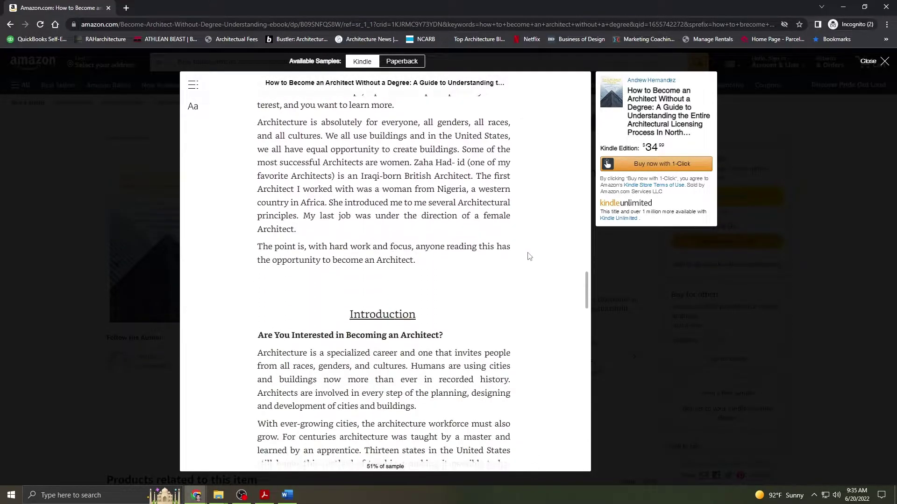
scroll(530, 258, "down", 9)
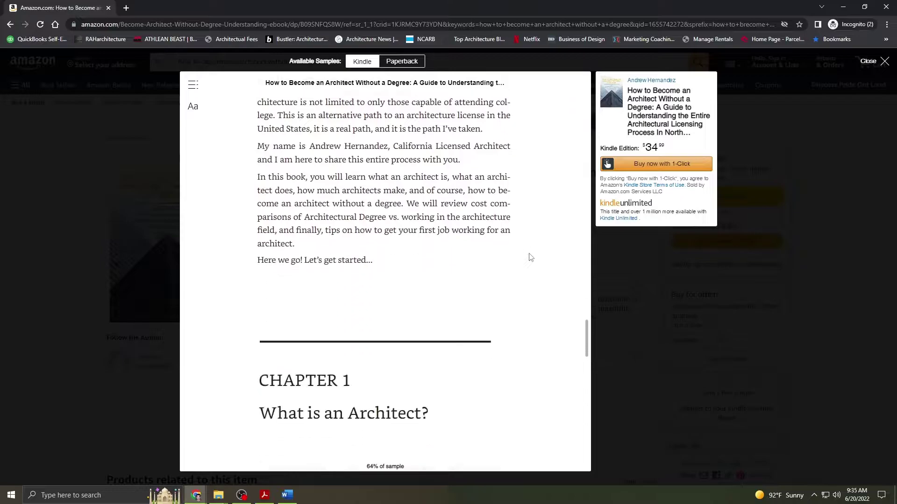
scroll(531, 257, "down", 10)
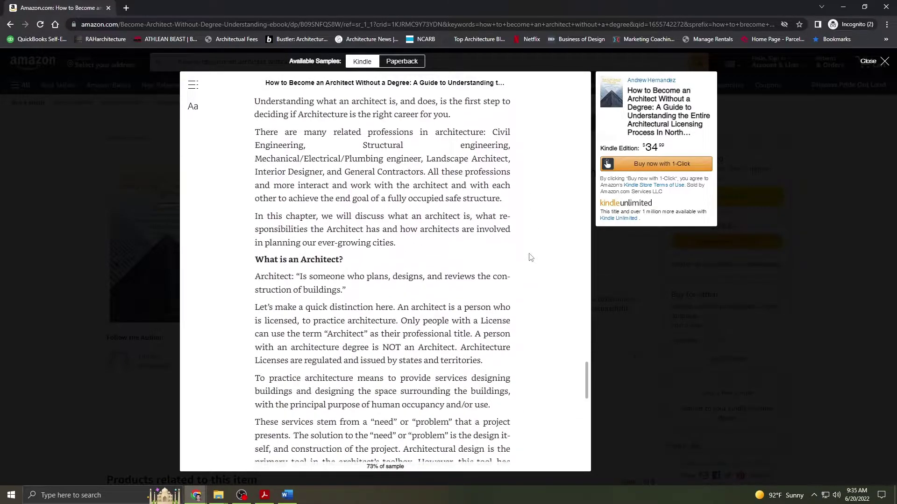
scroll(531, 258, "down", 2)
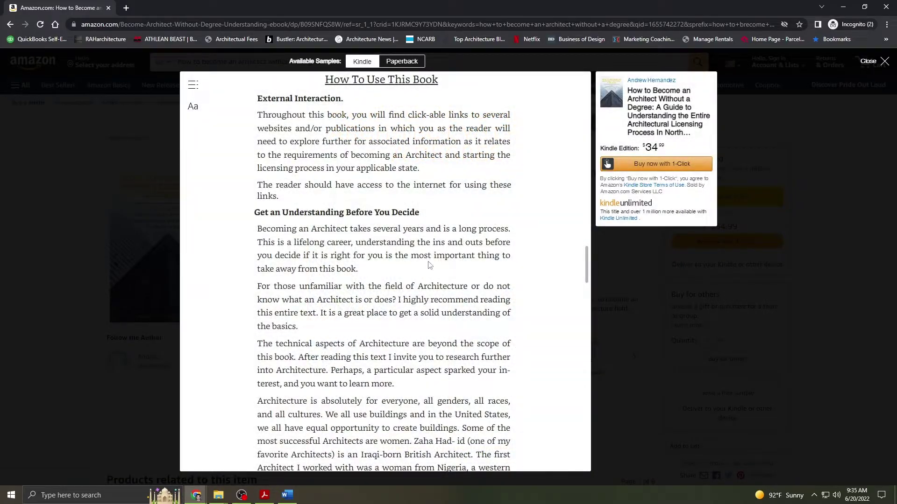
Return to the cover of the Kindle sample and look through all its sections to the end of the preview.
scroll(430, 265, "up", 15)
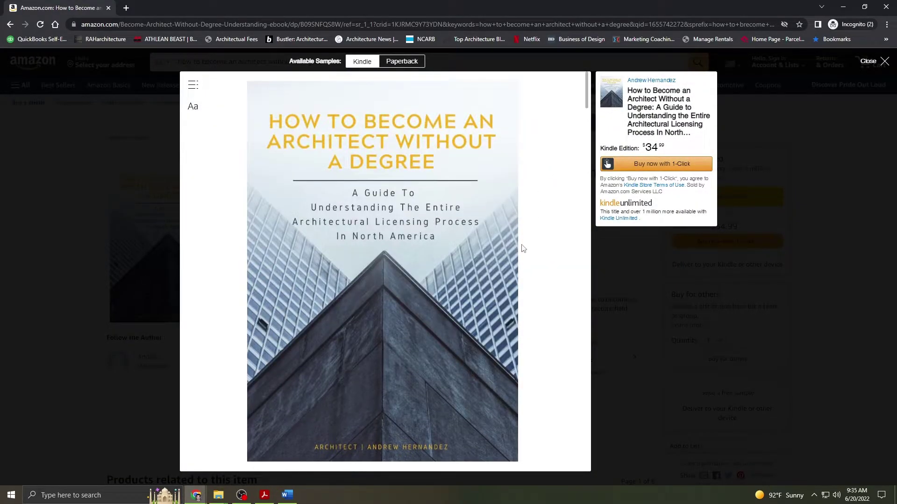
scroll(523, 249, "down", 5)
scroll(524, 248, "down", 5)
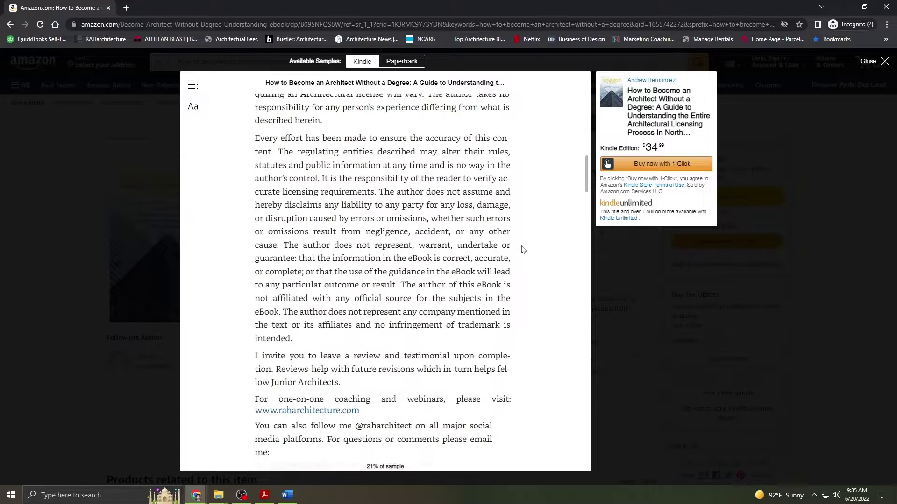
scroll(524, 252, "down", 3)
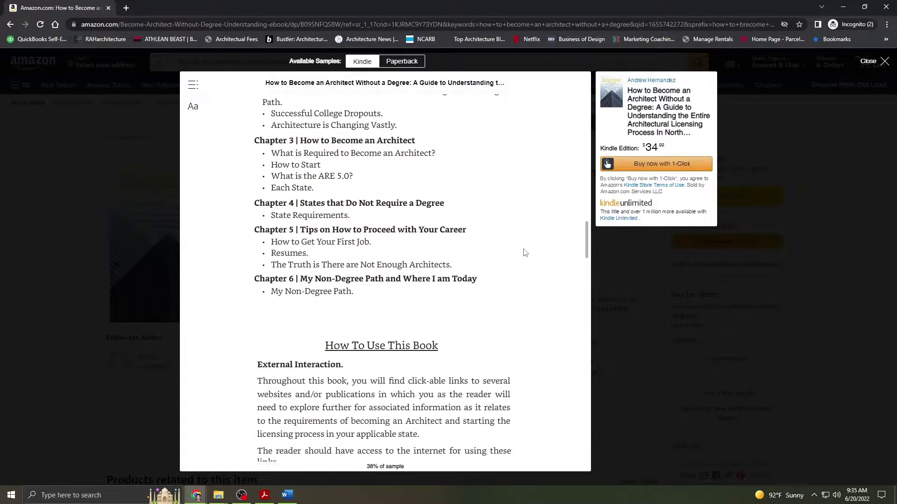
scroll(525, 253, "down", 6)
scroll(526, 254, "down", 8)
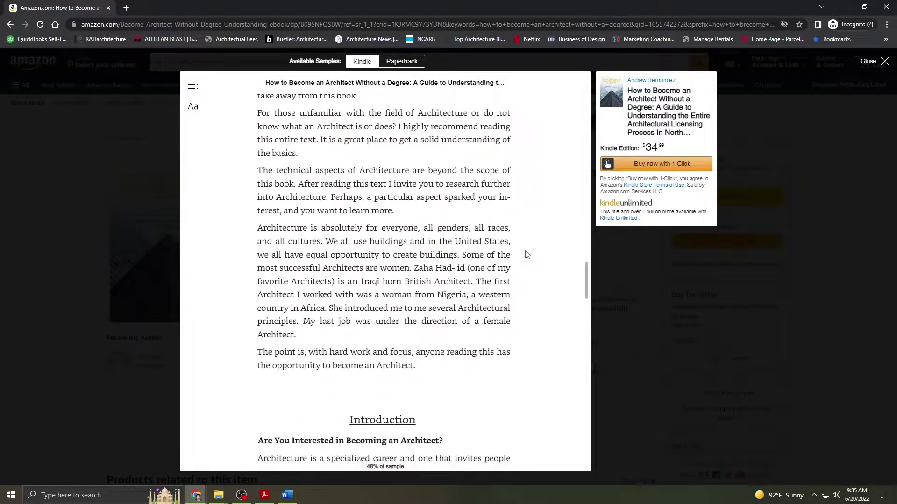
scroll(531, 258, "down", 8)
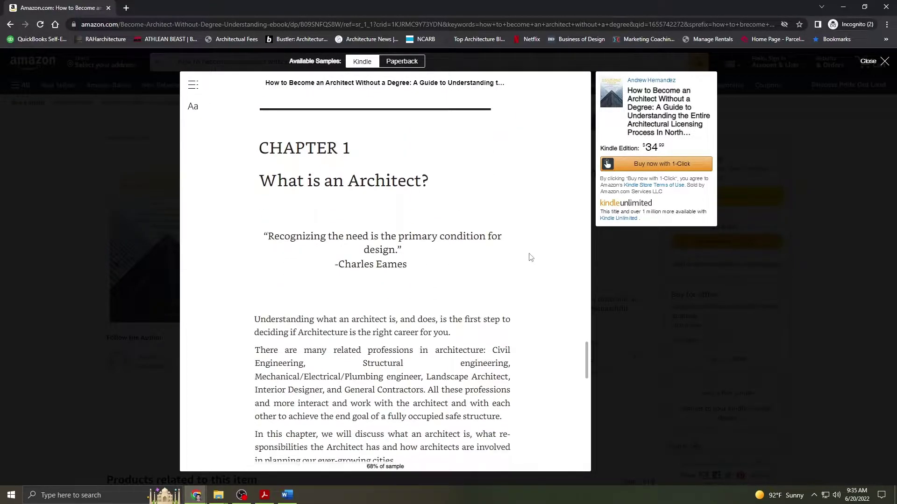
scroll(531, 258, "down", 10)
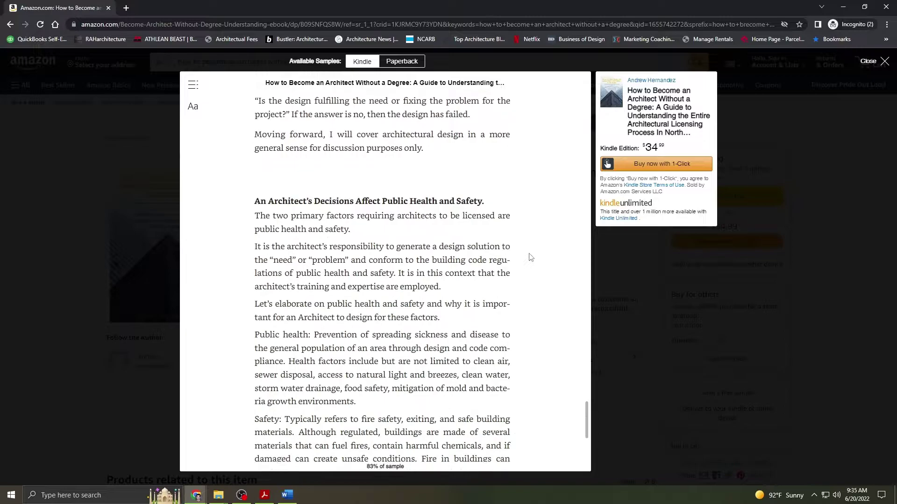
scroll(531, 258, "down", 5)
scroll(531, 257, "down", 3)
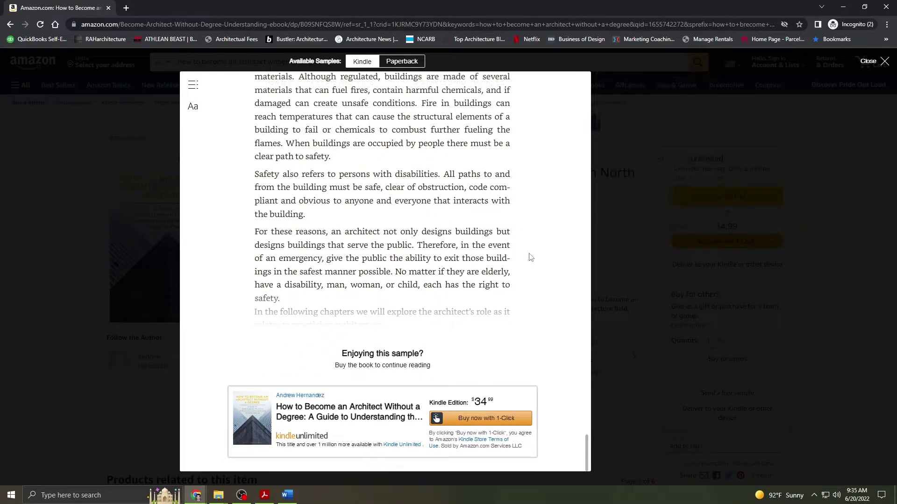
left_click(106, 367)
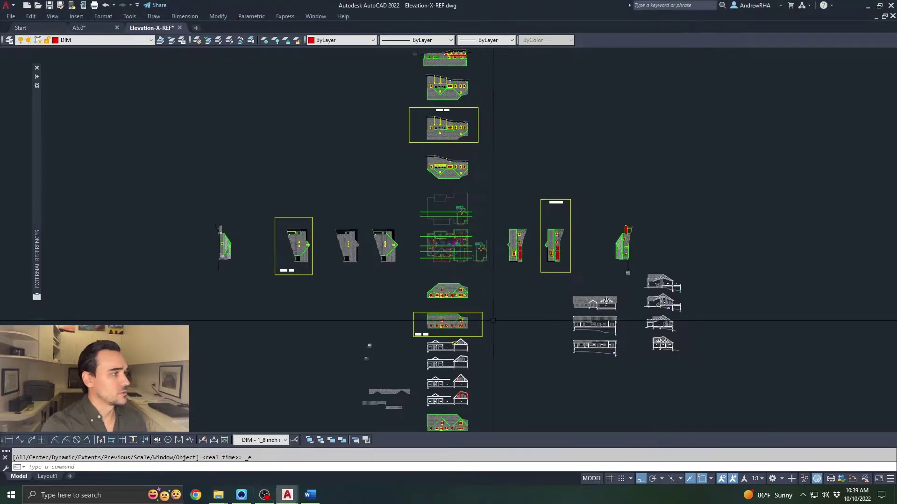
In AutoCAD's Elevation-X-REF drawing, examine the floor plan and surrounding elevations, looking closely at the front elevation below the plan.
scroll(472, 294, "up", 4)
left_click(437, 214)
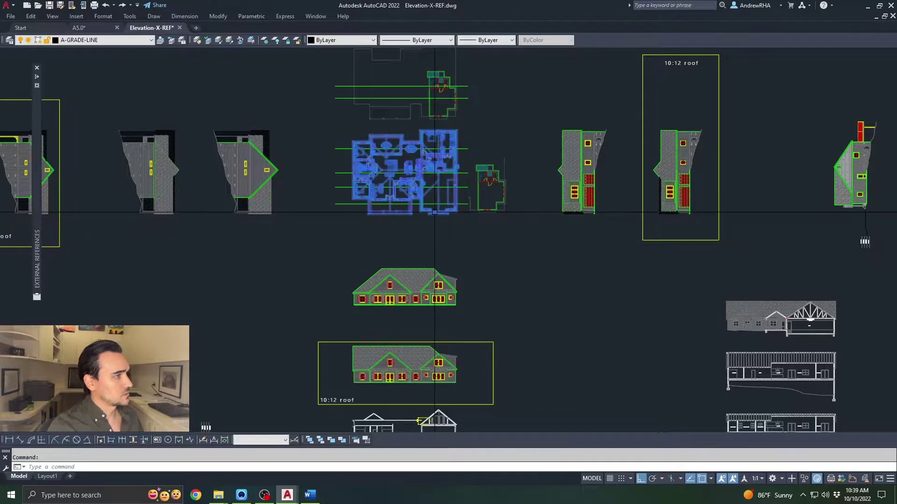
key("Escape")
middle_click_drag(434, 212, 452, 274)
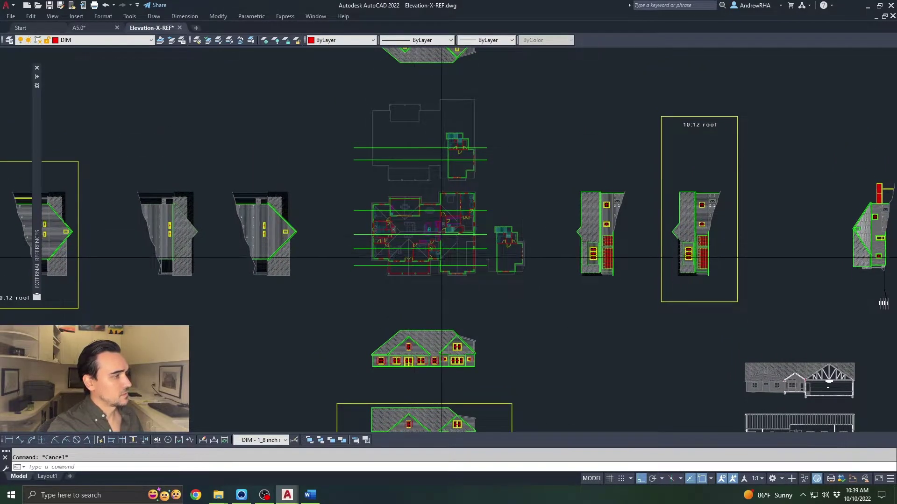
middle_click_drag(444, 382, 522, 336)
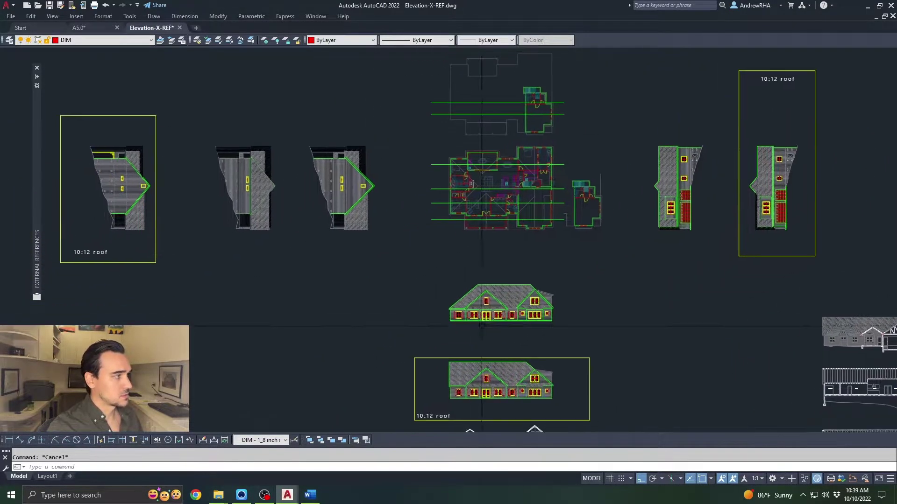
mouse_move(661, 301)
middle_mouse_down()
mouse_move(634, 200)
mouse_move(626, 92)
mouse_move(601, 260)
middle_mouse_up()
scroll(483, 191, "up", 3)
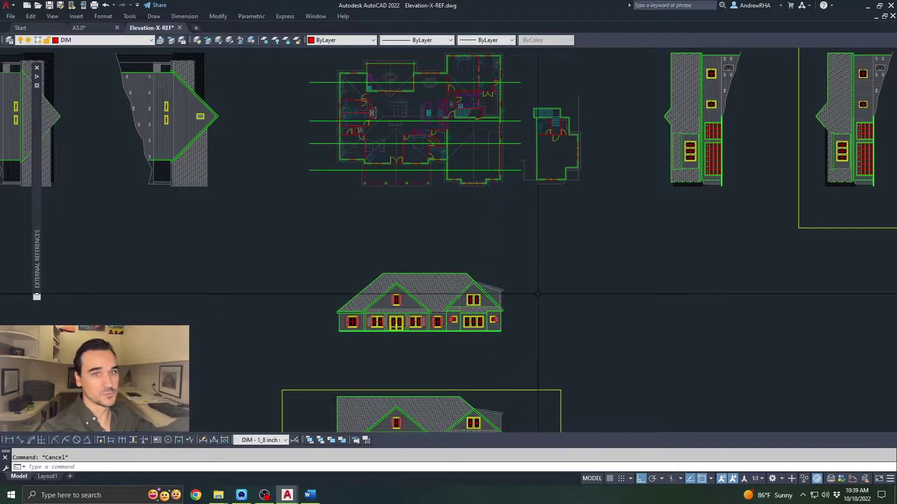
scroll(482, 310, "up", 2)
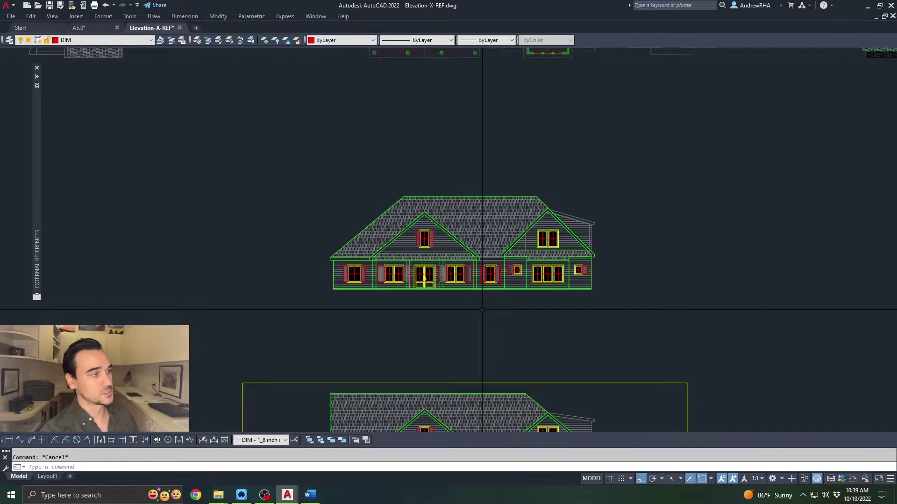
scroll(482, 309, "down", 3)
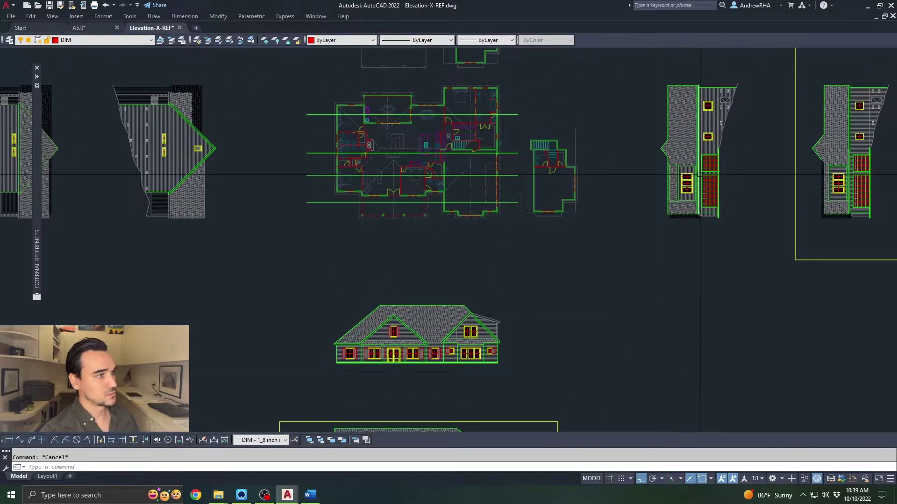
Examine the floor plans with their adjacent side elevations and how the front elevation lines up beneath the main plan.
middle_click_drag(699, 174, 730, 410)
middle_click_drag(365, 202, 472, 117)
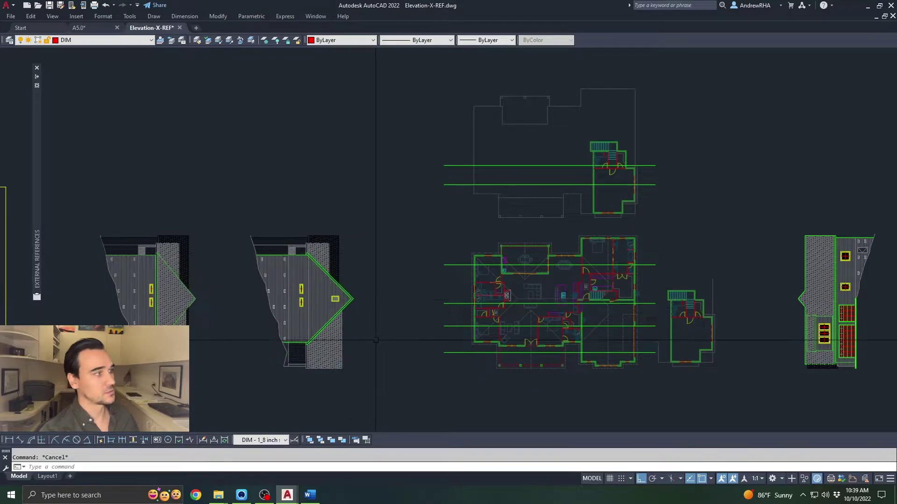
middle_click_drag(376, 341, 268, 153)
scroll(472, 244, "up", 2)
middle_click_drag(472, 244, 487, 266)
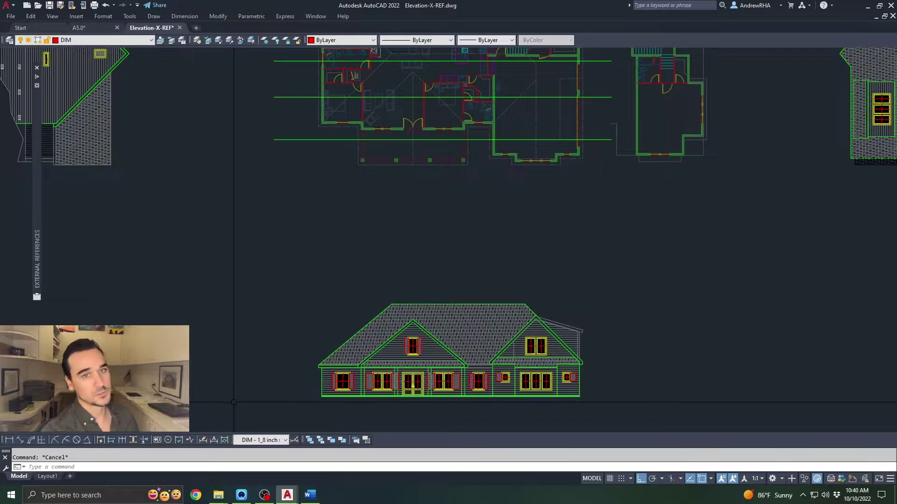
scroll(269, 348, "down", 2)
middle_click_drag(268, 352, 281, 323)
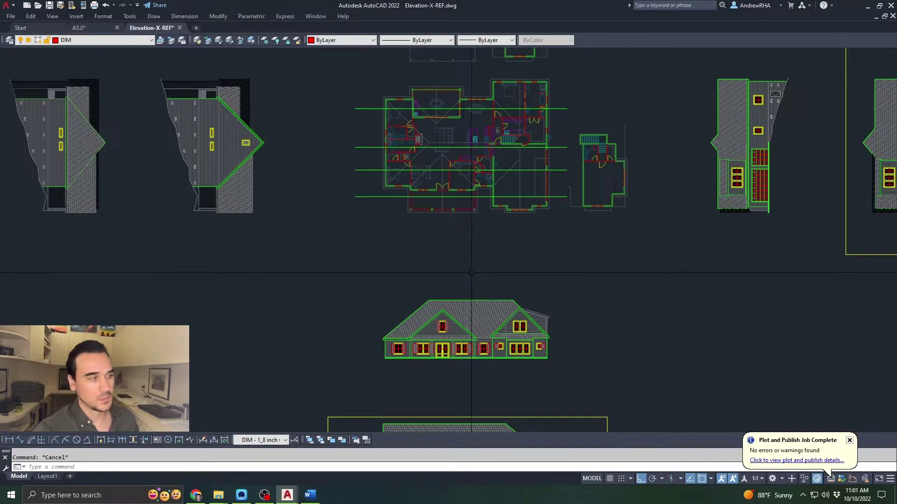
Examine the rotated side elevations east of the floor plan up close and their place in the overall drawing layout.
scroll(551, 266, "down", 2)
middle_click_drag(551, 266, 446, 277)
scroll(486, 271, "down", 3)
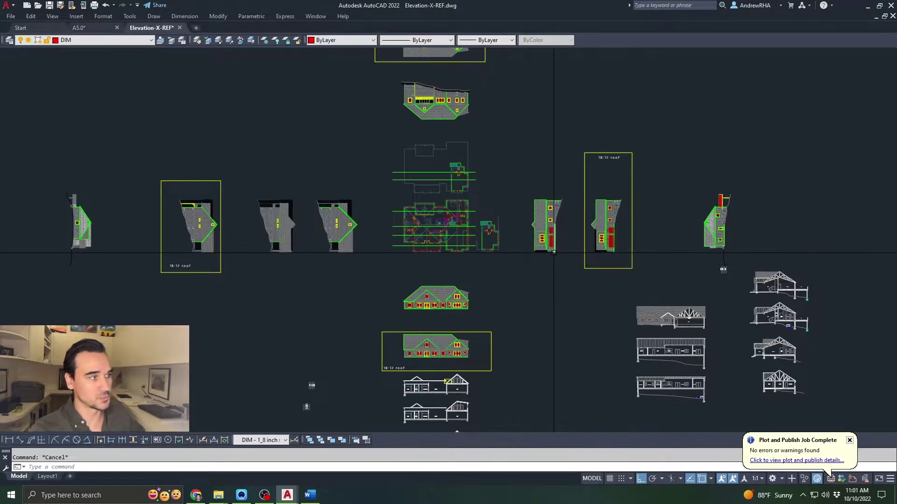
scroll(554, 225, "up", 2)
scroll(554, 226, "up", 3)
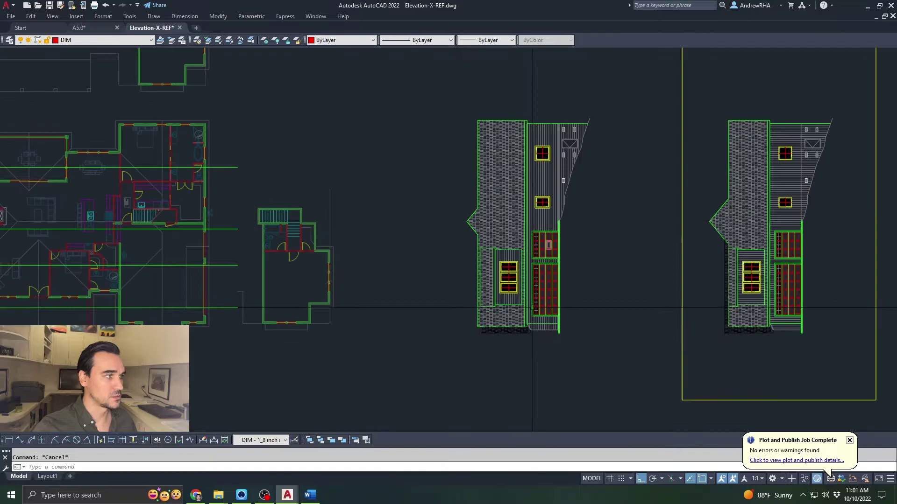
scroll(449, 366, "down", 3)
middle_click_drag(449, 366, 531, 294)
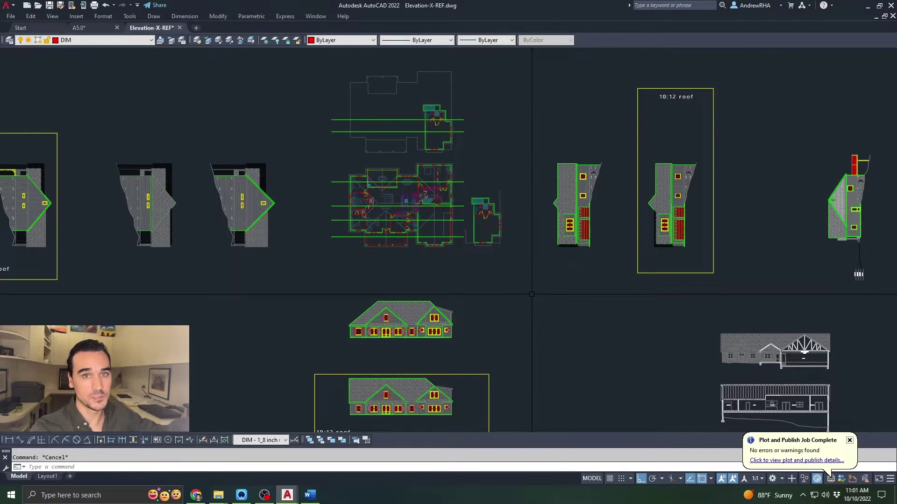
scroll(518, 293, "down", 2)
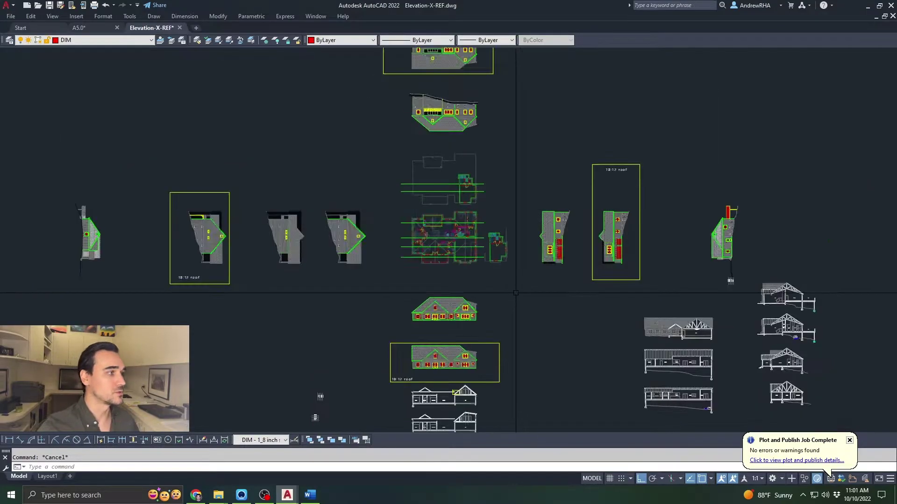
middle_click_drag(516, 293, 524, 278)
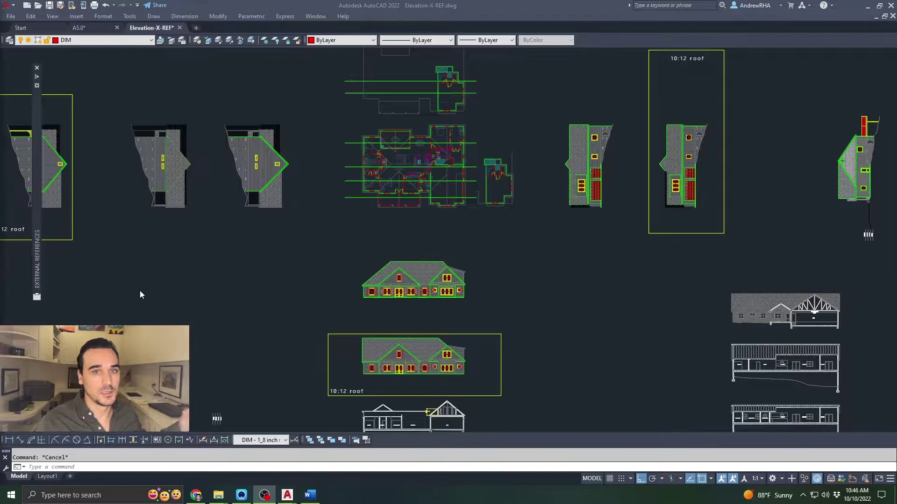
Set the UCSFOLLOW system variable to 1.
left_click(602, 302)
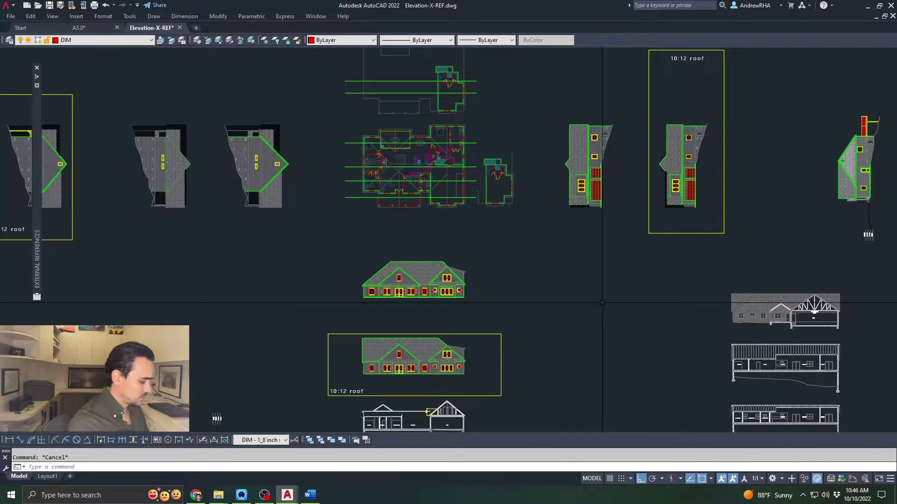
type("UCSFollo")
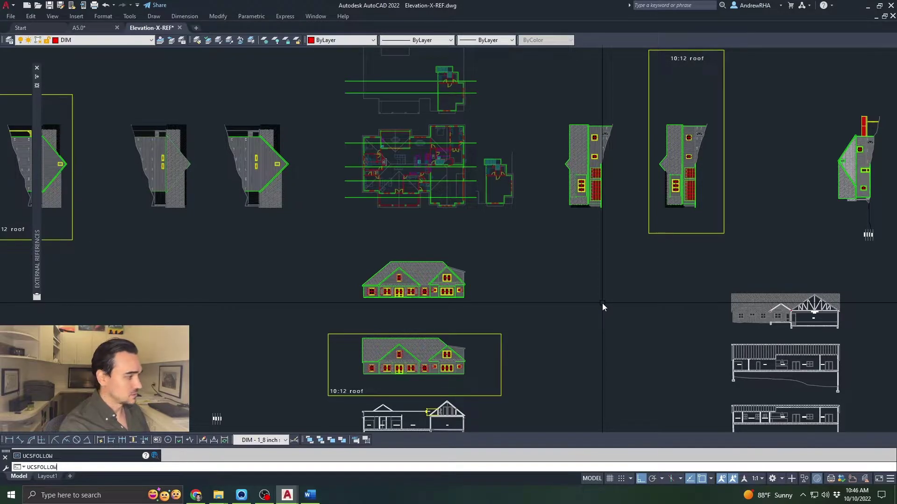
key("Return")
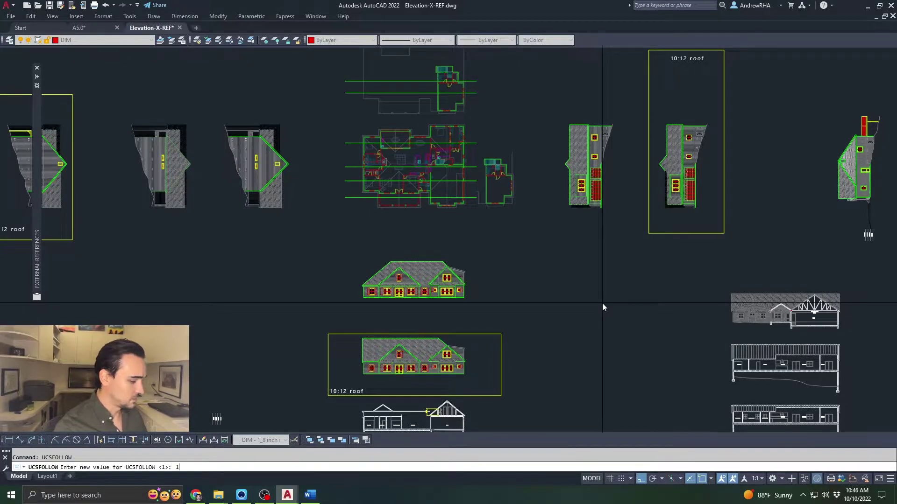
key("Return")
left_click(601, 304)
key("Escape")
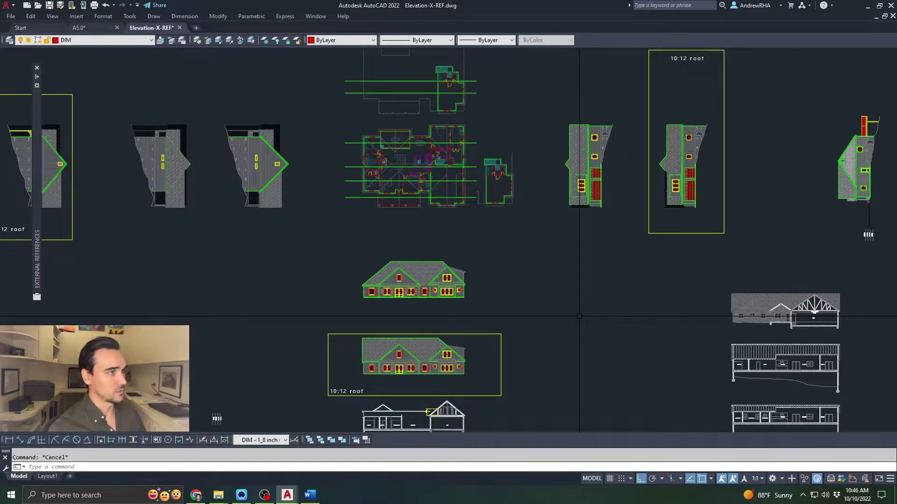
Draw a vertical line between the two rotated side elevations east of the plan, spanning about their full height.
type("l")
key("Return")
left_click(634, 208)
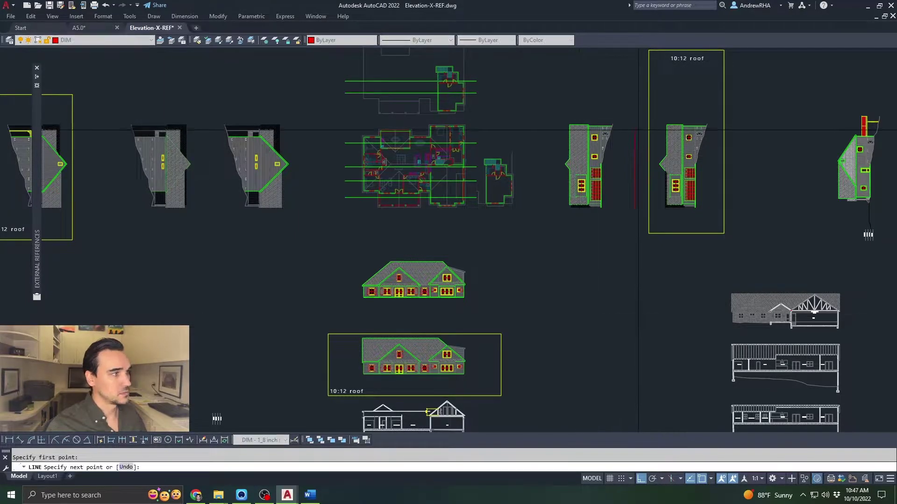
left_click(654, 114)
key("Escape")
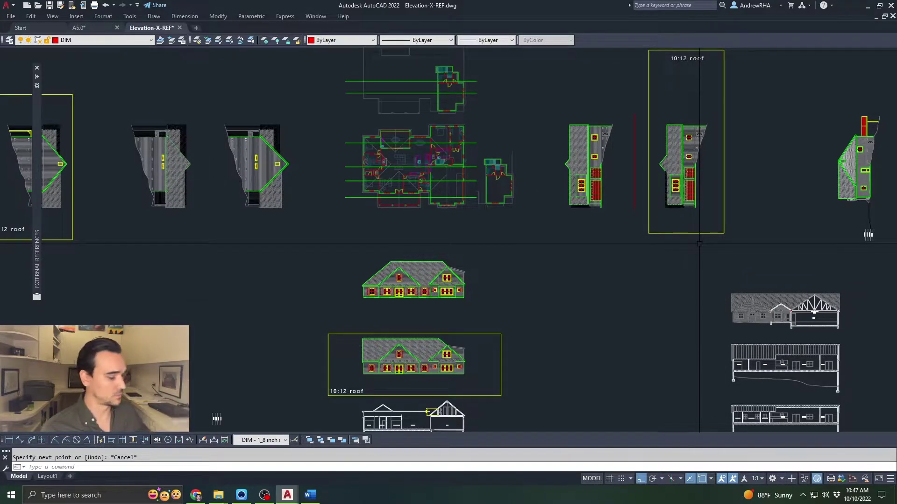
key("Escape")
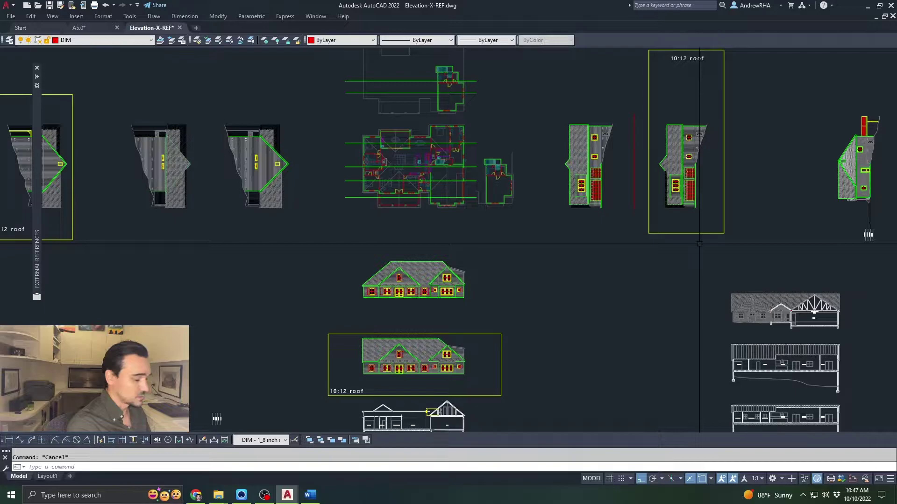
Align the UCS to the vertical line between the rotated side elevations using the Object option.
type("ucs")
key("Return")
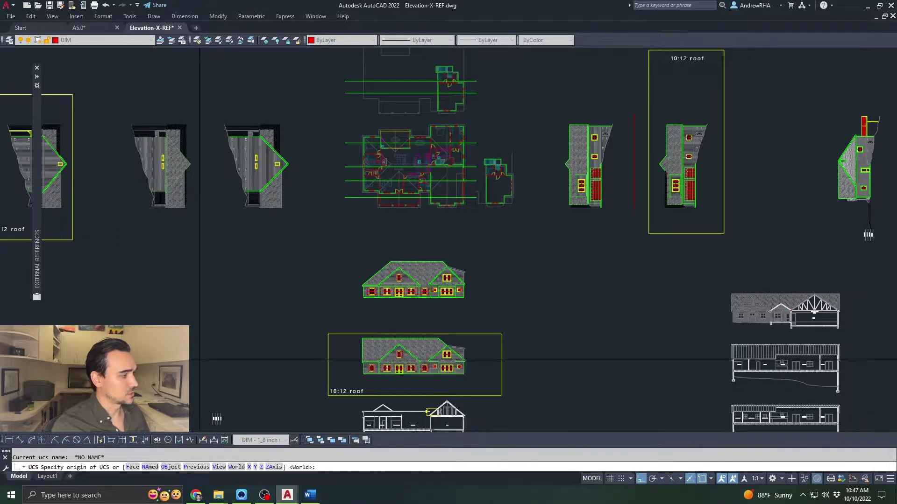
type("b")
key("Return")
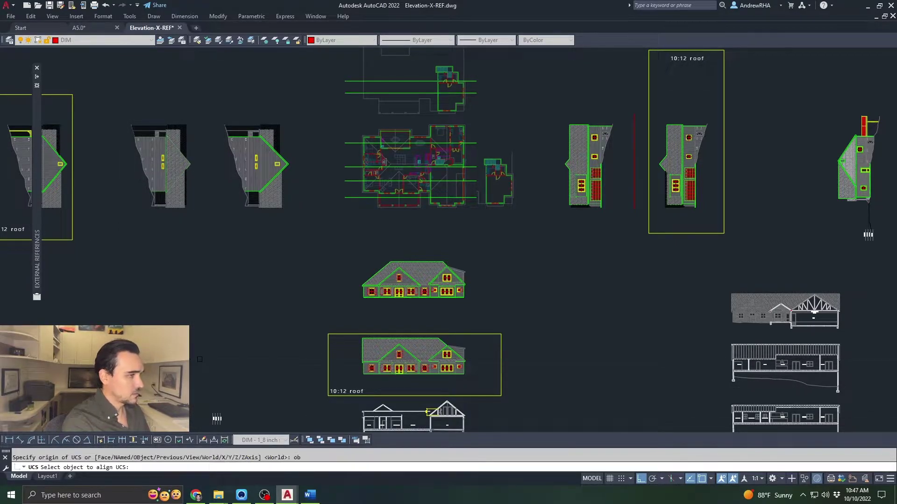
left_click(640, 182)
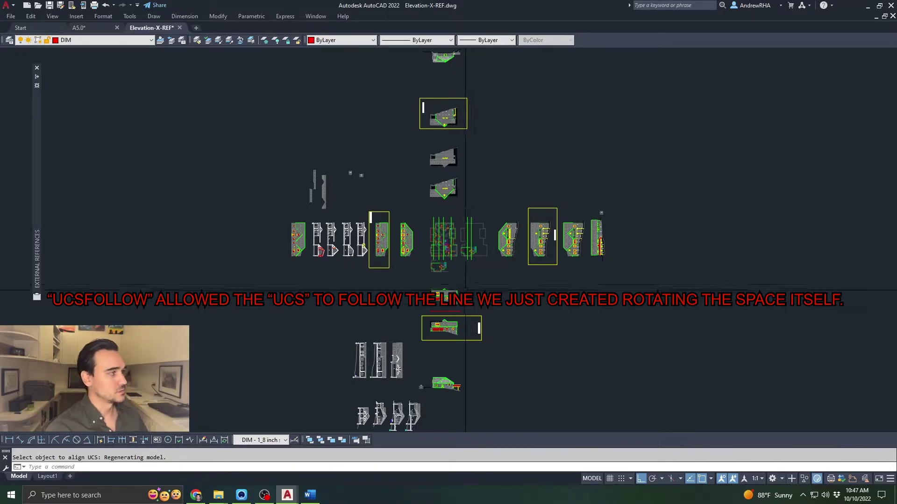
Delete the alignment line lying between the two garage-side elevations.
scroll(441, 306, "up", 6)
left_click(446, 316)
left_click(423, 338)
key("Delete")
key("Escape")
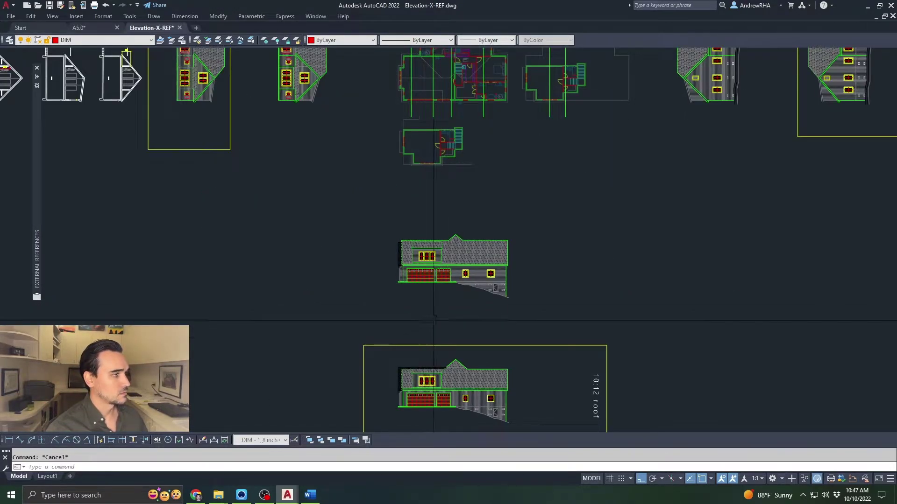
Draw a vertical projection line from the main floor plan's lower right corner down past the garage-side elevation.
middle_click_drag(442, 187, 428, 257)
type("l")
key("space")
scroll(502, 265, "up", 4)
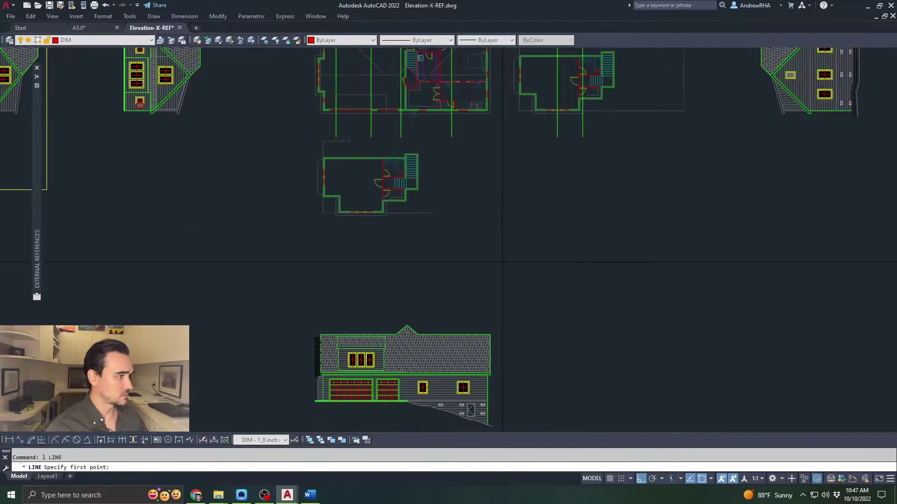
middle_click_drag(500, 111, 494, 213)
left_click(476, 126)
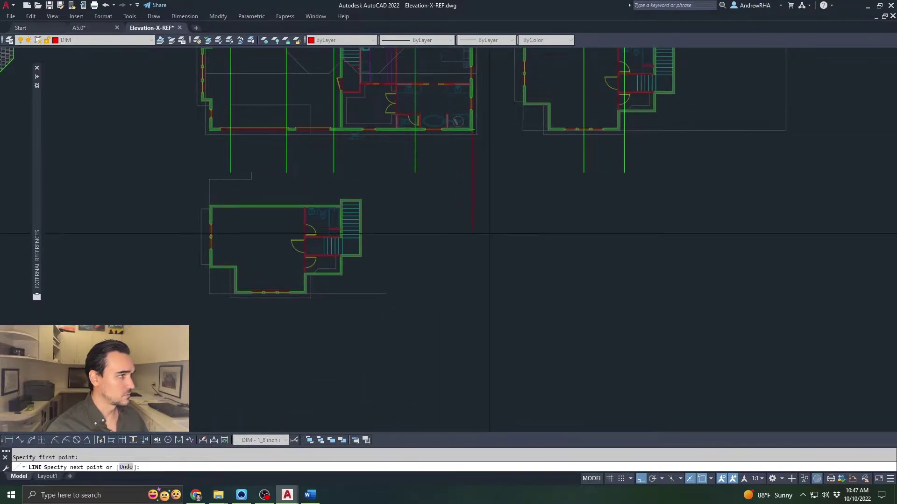
scroll(543, 262, "down", 5)
mouse_move(543, 290)
middle_mouse_down()
mouse_move(509, 107)
mouse_move(507, 225)
middle_mouse_up()
left_click(508, 255)
key("Escape")
Copy the vertical projection line from the plan's lower right corner to its lower left corner.
left_click(506, 220)
left_click(484, 234)
type("co")
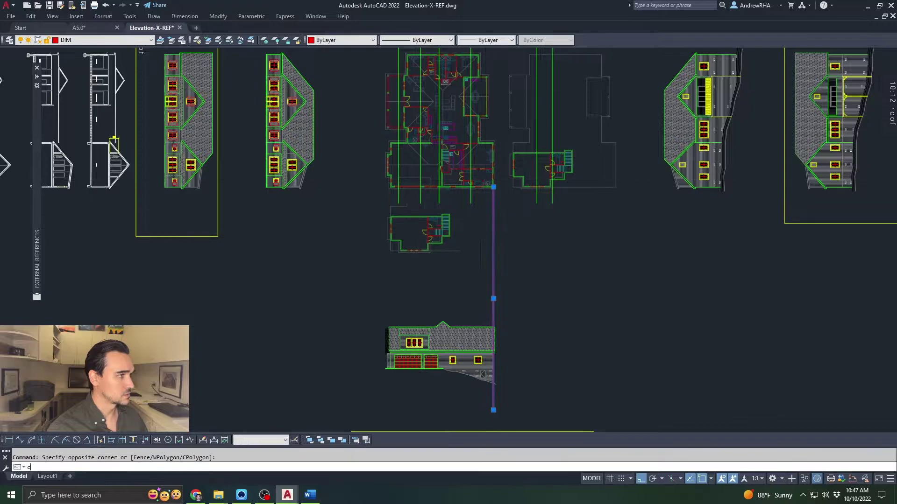
key("space")
scroll(482, 179, "up", 4)
left_click(513, 200)
left_click(251, 200)
key("Escape")
scroll(306, 242, "down", 6)
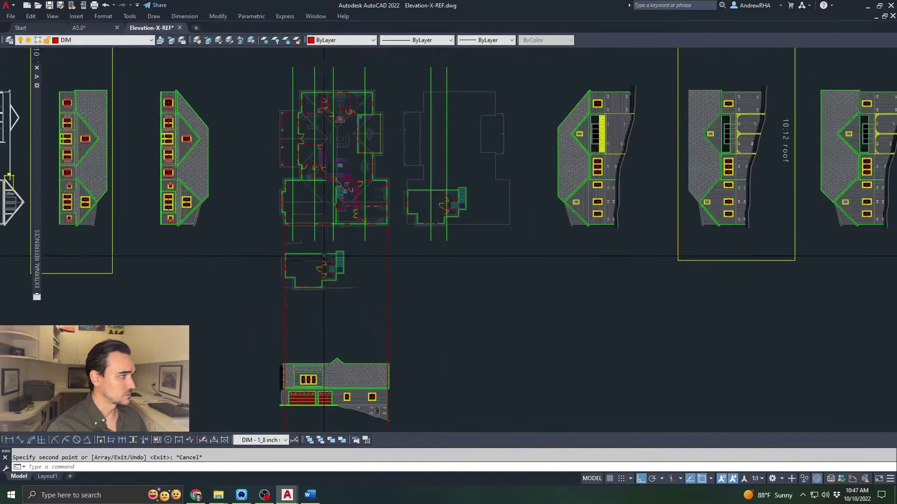
Delete both projection lines between the floor plan and the garage-side elevation.
left_click(436, 248)
left_click(314, 271)
key("Delete")
middle_click_drag(347, 272, 460, 264)
scroll(460, 265, "up", 2)
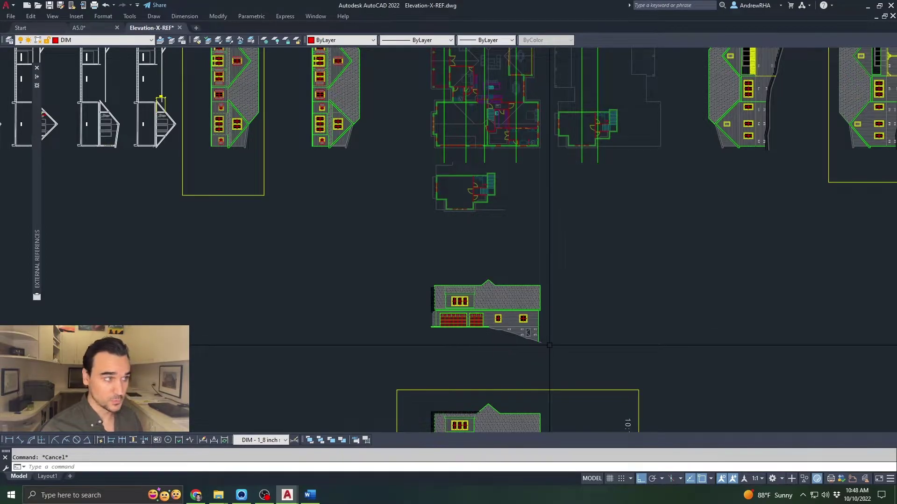
Draw a short vertical line in the empty space to the right of the garage-side elevation.
type("l")
key("space")
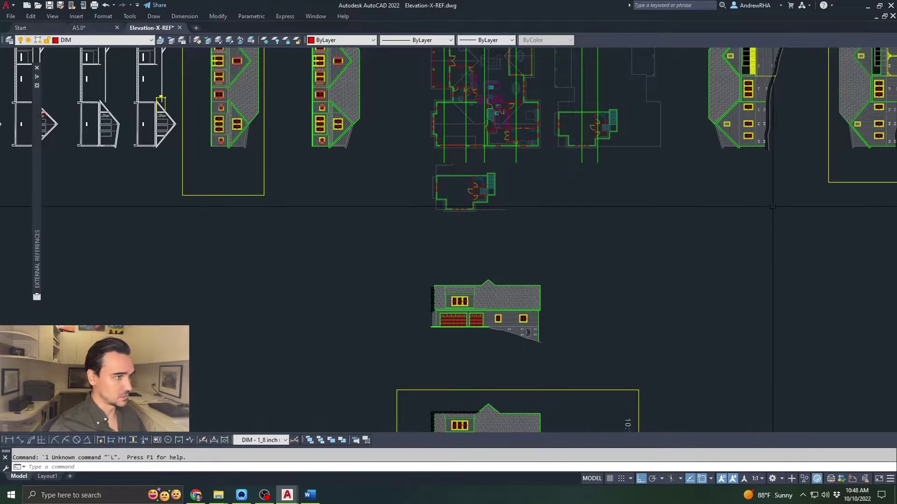
left_click(773, 208)
key("Escape")
type("l")
key("space")
left_click(787, 213)
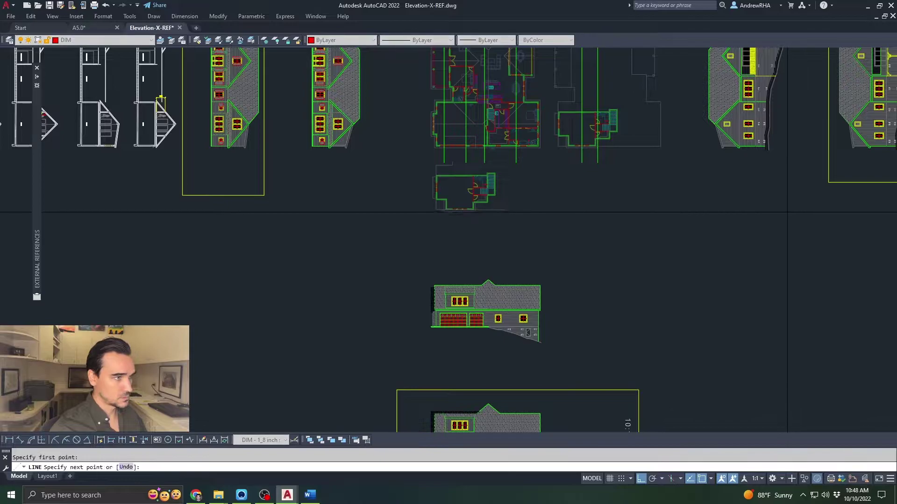
left_click(759, 311)
key("Escape")
Align the UCS to the short vertical line beside the garage-side elevation using the Object option.
type("ucs")
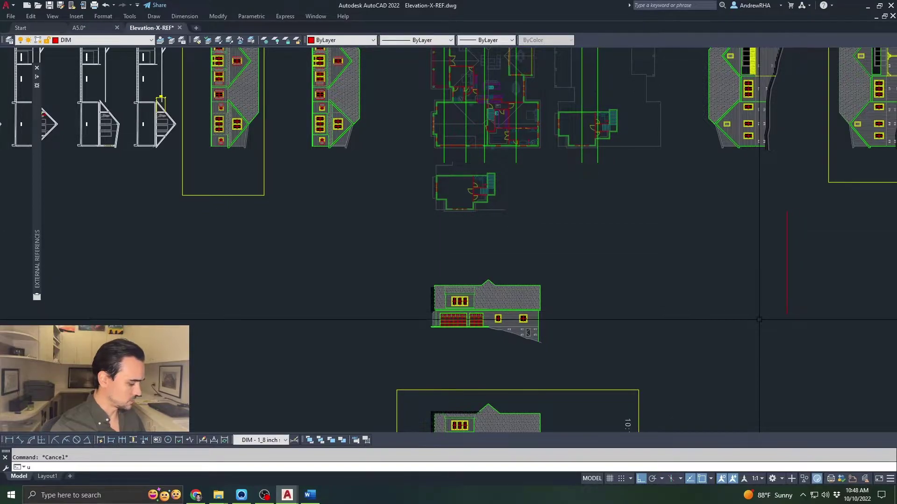
key("Return")
type("ob")
key("Return")
left_click(787, 277)
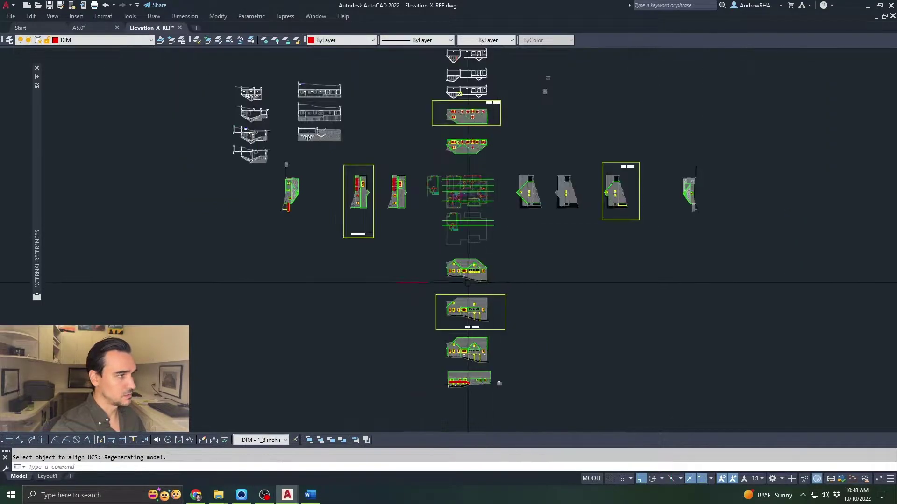
Erase the alignment line beside the rear elevation.
scroll(466, 283, "up", 8)
left_click(229, 269)
left_click(187, 312)
type("e")
key("space")
key("Escape")
Draw a short vertical line in the empty space below the side elevations on the right of the floor plan.
scroll(490, 312, "down", 3)
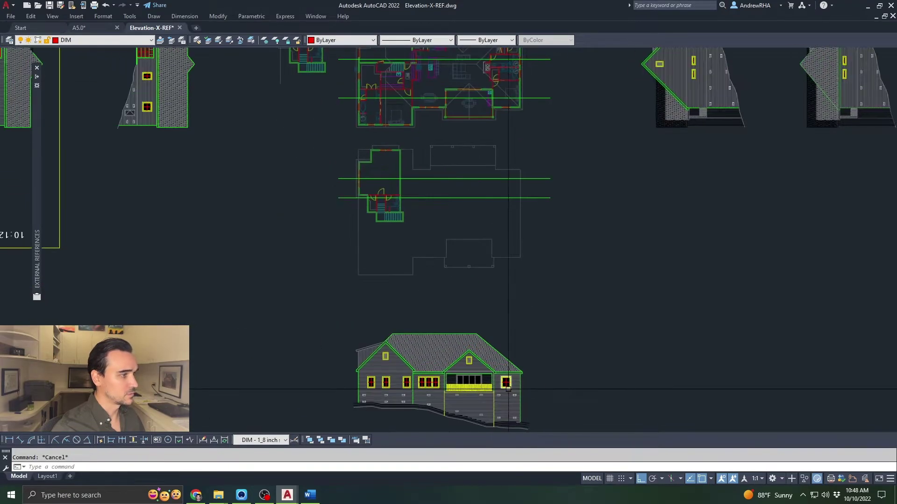
middle_click_drag(499, 369, 496, 353)
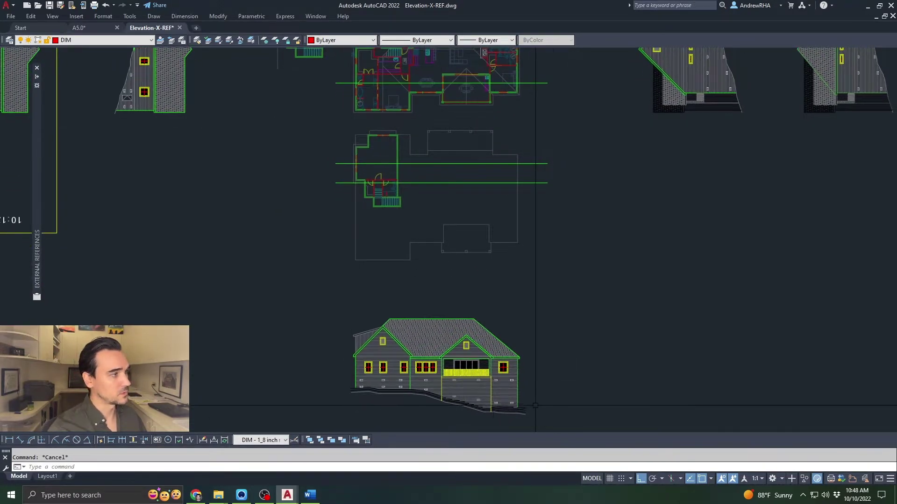
scroll(533, 401, "down", 5)
middle_click_drag(502, 171, 474, 302)
scroll(474, 301, "up", 2)
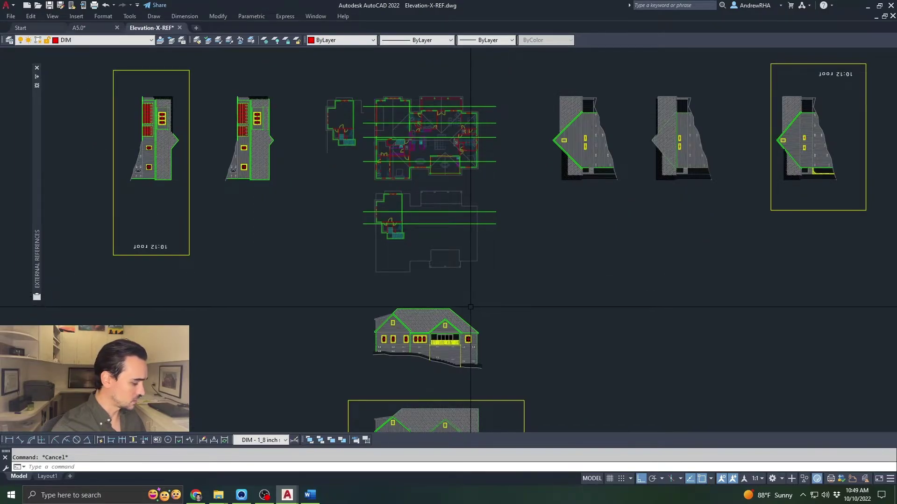
type("l")
key("space")
left_click(701, 238)
left_click(699, 283)
key("Escape")
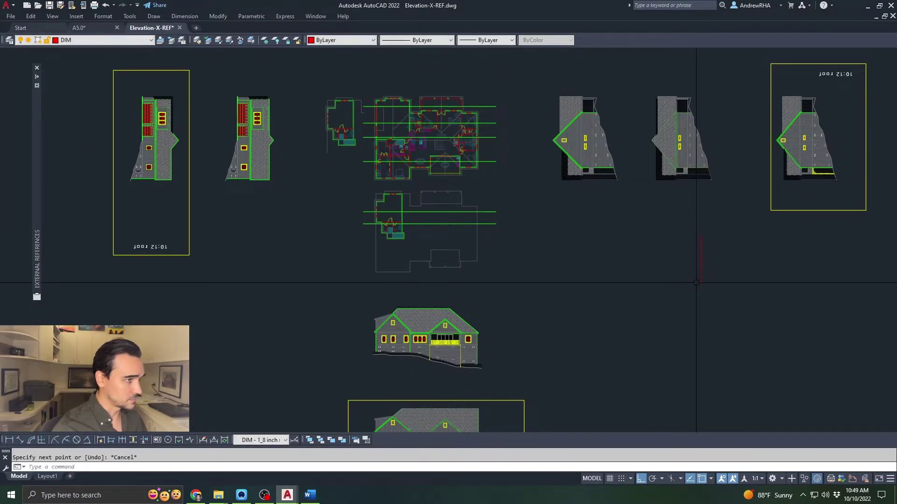
Align the UCS to the vertical line below the right-hand side elevations using the Object option.
key("Escape")
type("ucs")
key("Return")
type("ob")
key("Return")
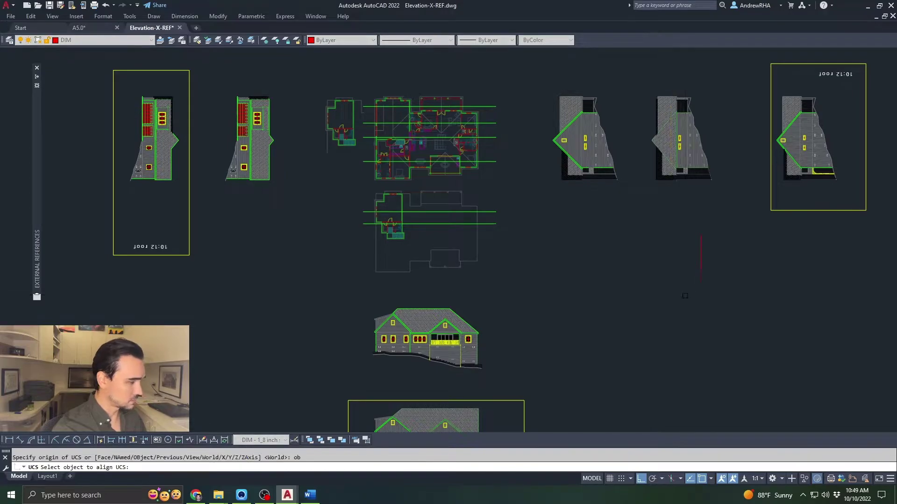
left_click(700, 261)
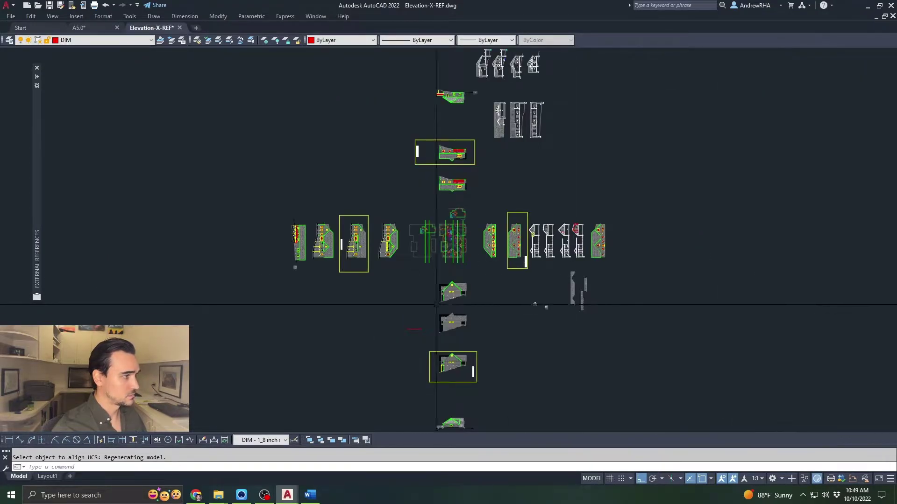
scroll(497, 169, "up", 5)
key("Escape")
scroll(545, 280, "down", 5)
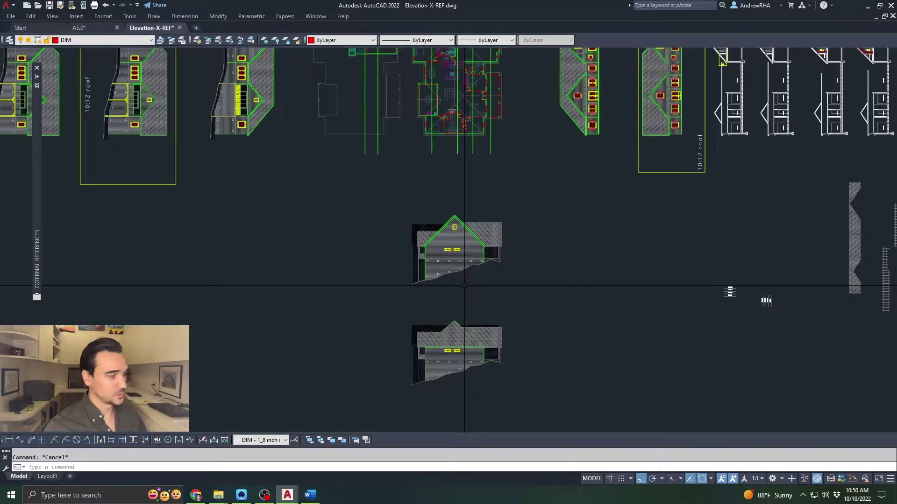
Reset the UCS to World and bring the front elevation into view.
type("ucs")
key("Return")
type("o")
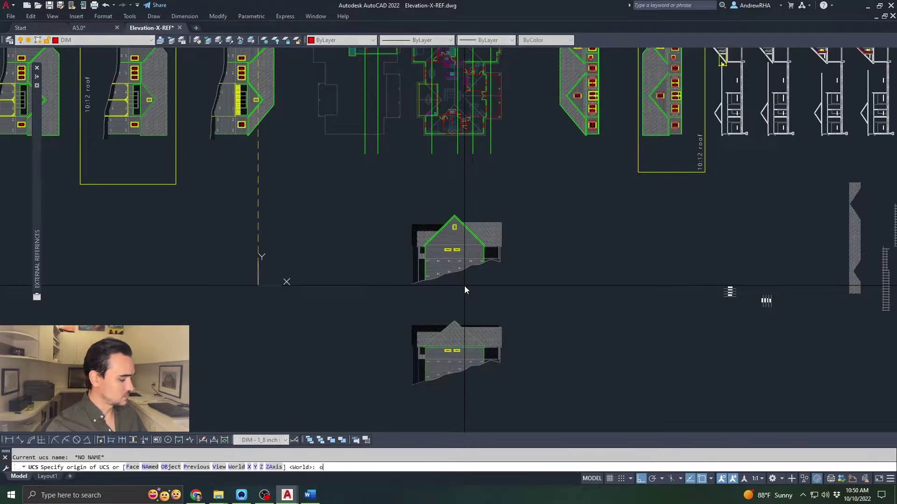
key("Return")
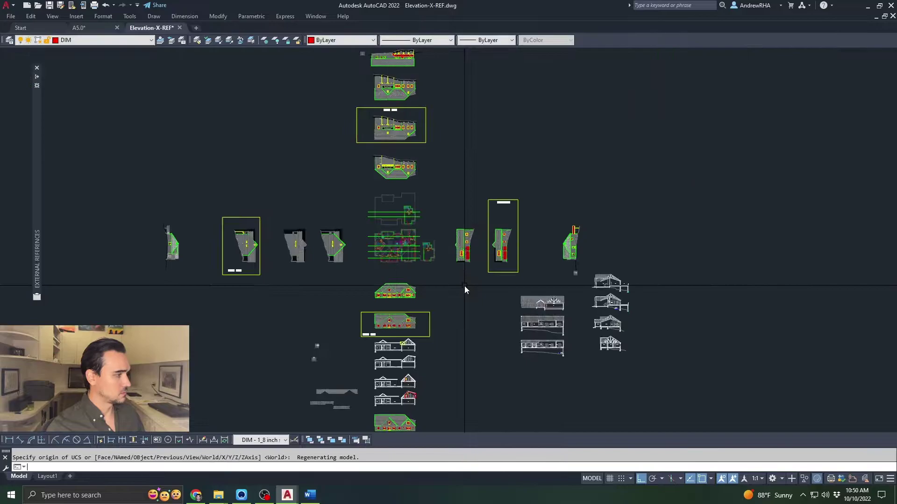
scroll(395, 305, "up", 5)
scroll(350, 248, "up", 2)
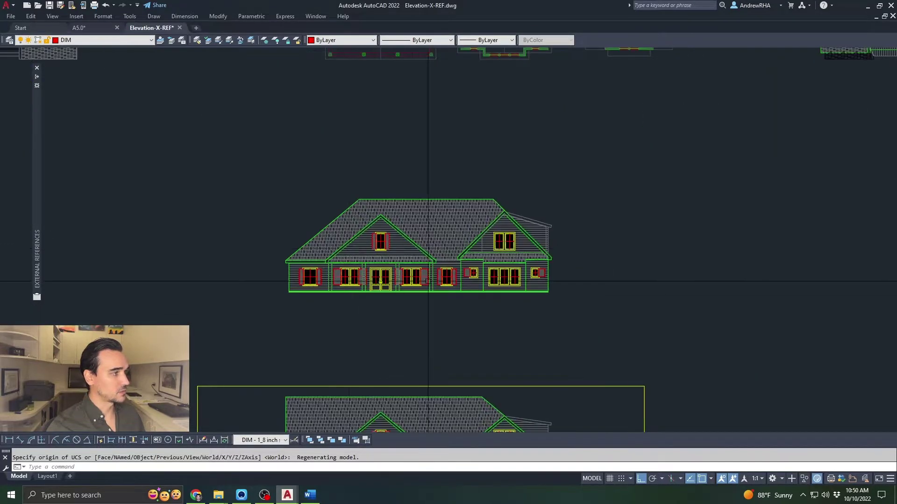
scroll(413, 277, "down", 2)
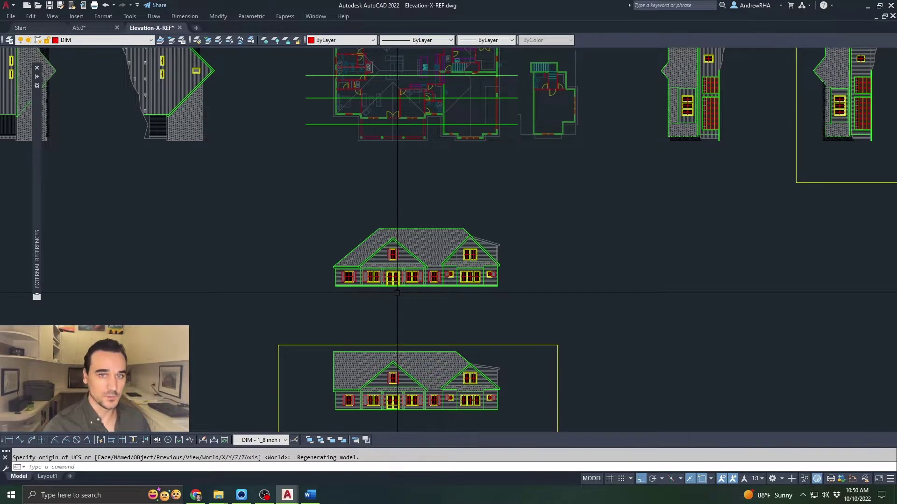
middle_click(398, 293)
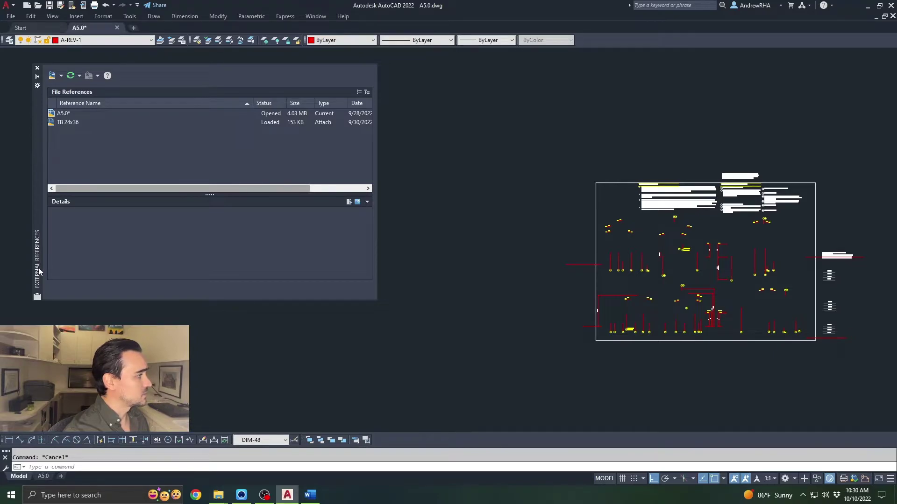
Close the External References palette in the A5.0 drawing and reopen it with the XREF command.
left_click(102, 325)
key("Escape")
left_click(37, 68)
left_click(260, 299)
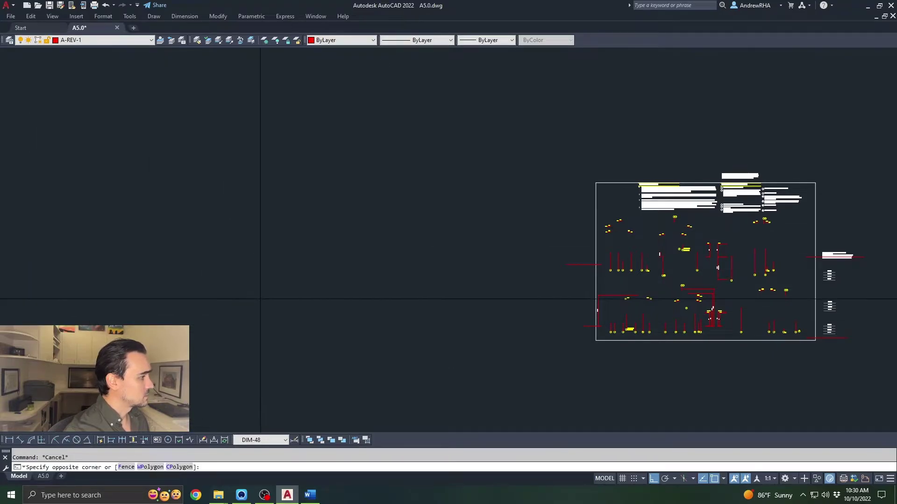
left_click(263, 299)
key("Escape")
type("xref")
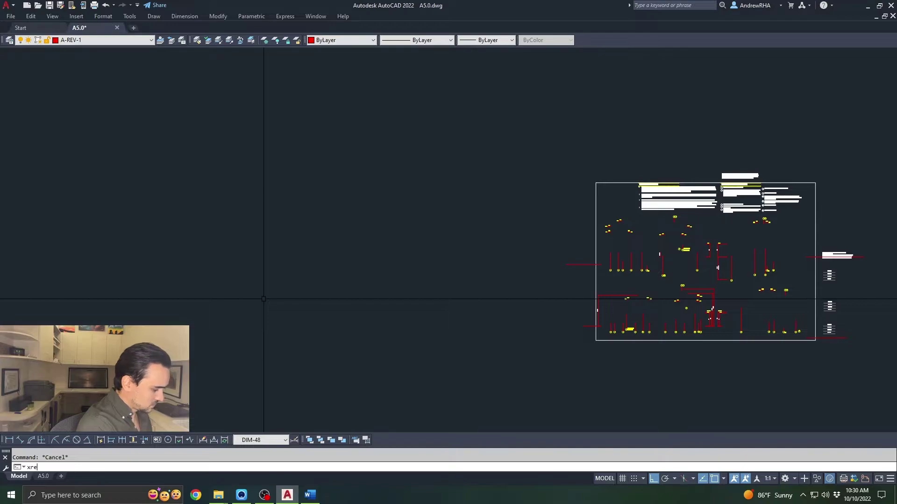
key("Return")
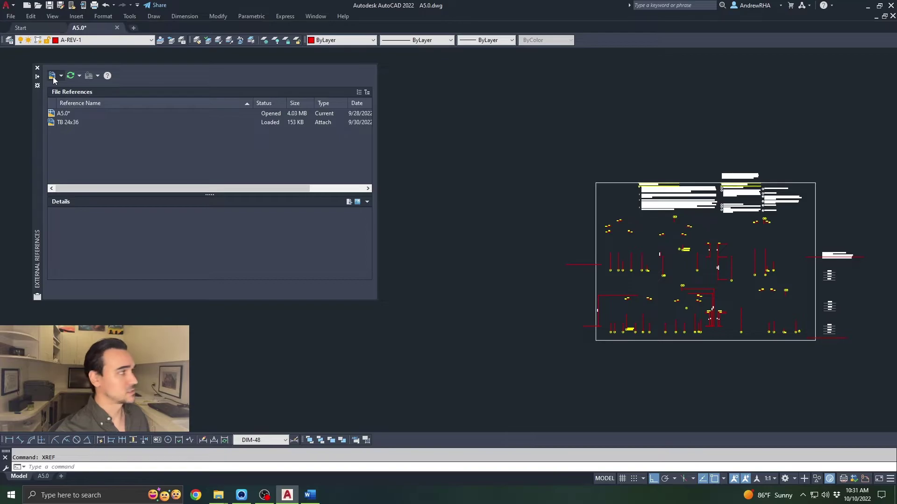
Examine the reference file selection dialog and the list of file types that can be attached.
left_click(53, 79)
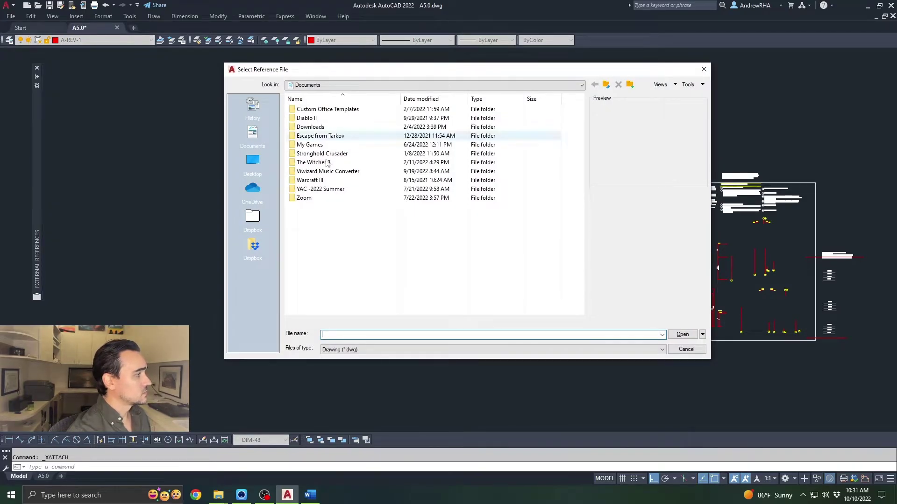
key("Escape")
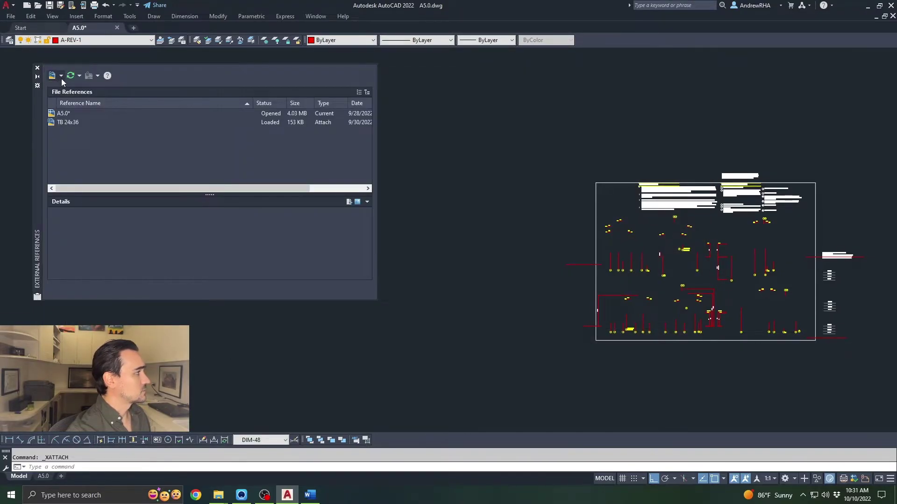
left_click(60, 76)
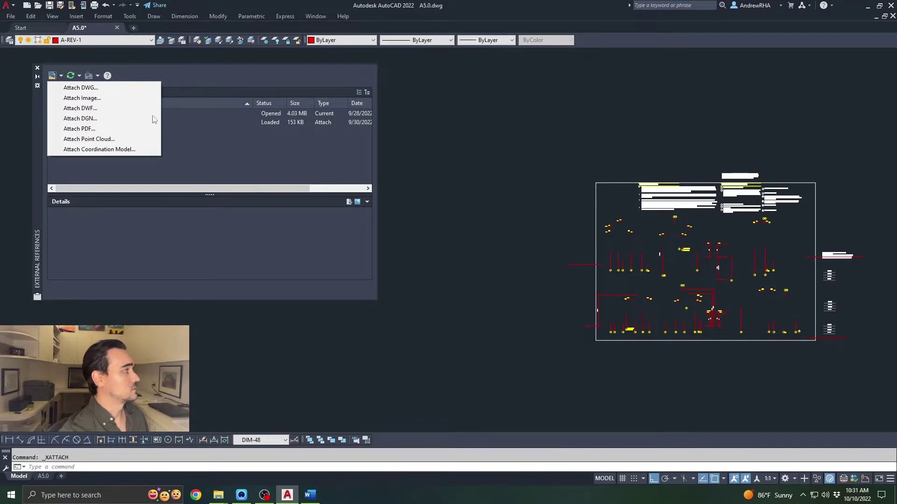
left_click(165, 170)
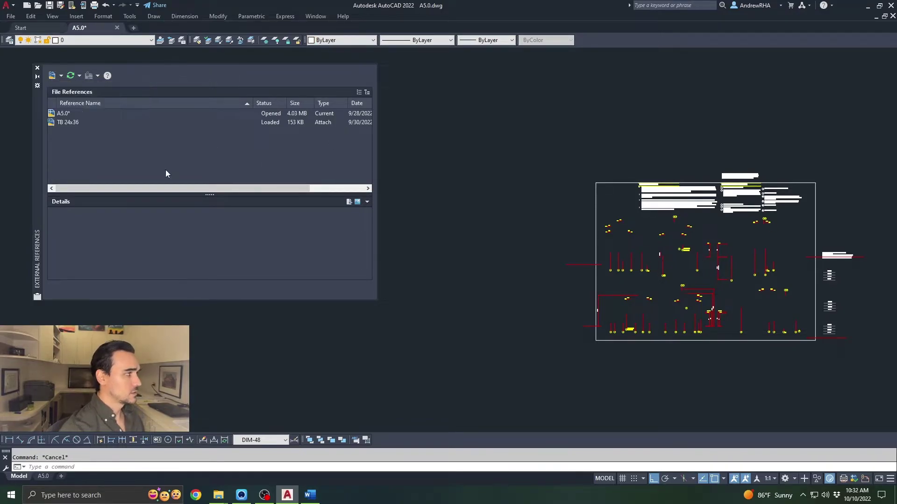
Attach Elevation-X-REF.dwg as an external reference and place it in model space beside the sheet A5.0 linework.
left_click(53, 75)
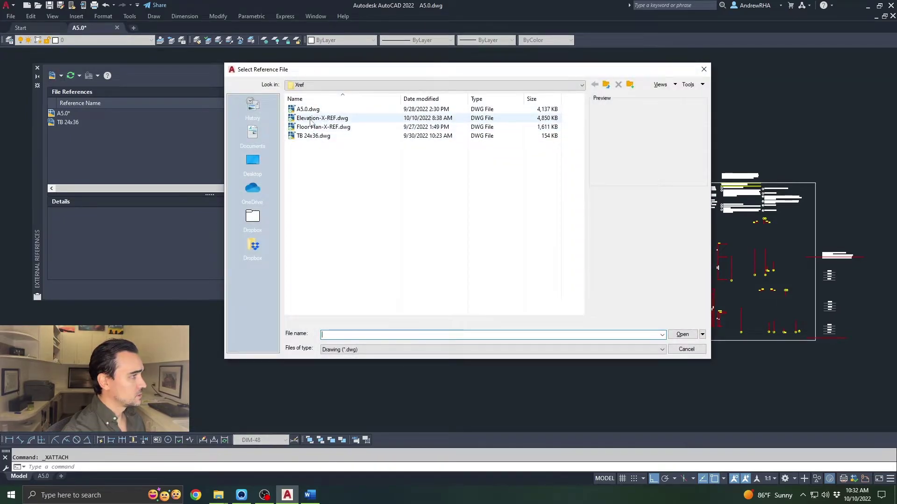
left_click(312, 119)
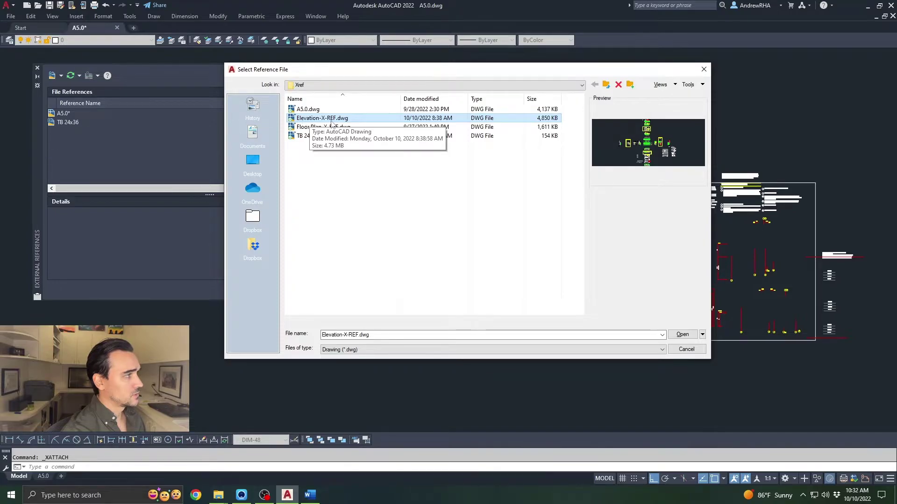
left_click(683, 334)
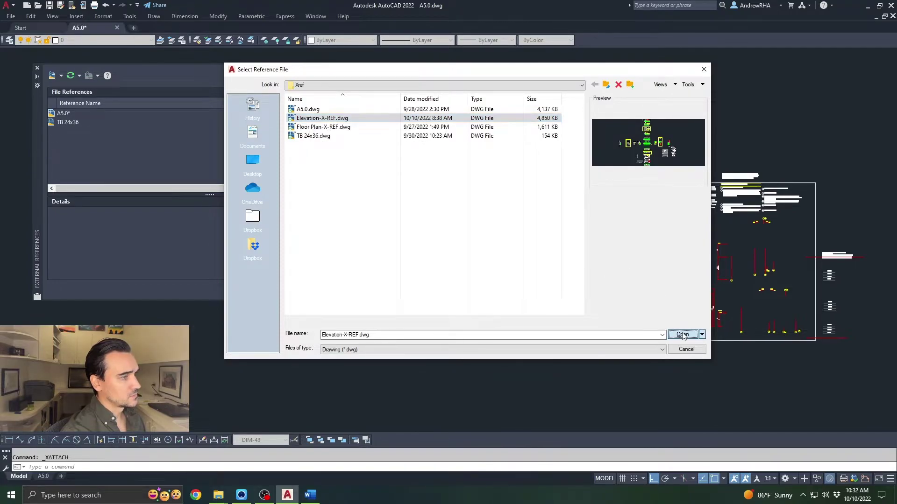
left_click(481, 338)
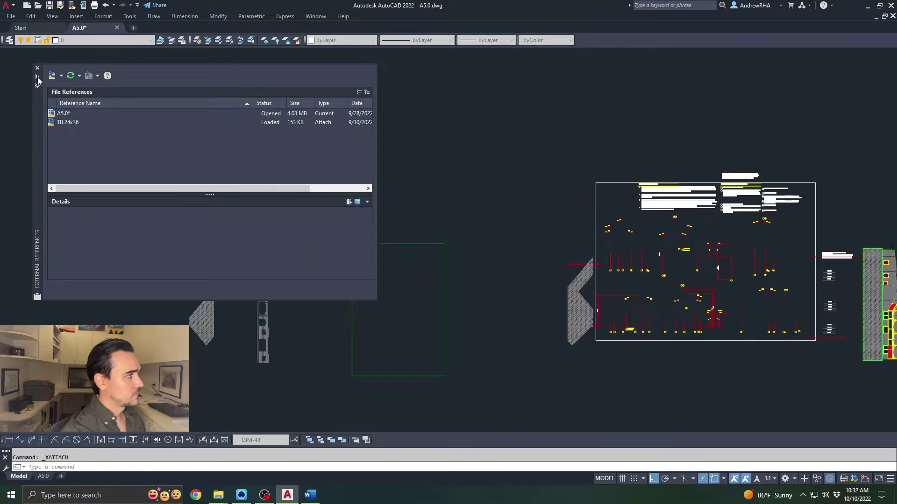
left_click(466, 171)
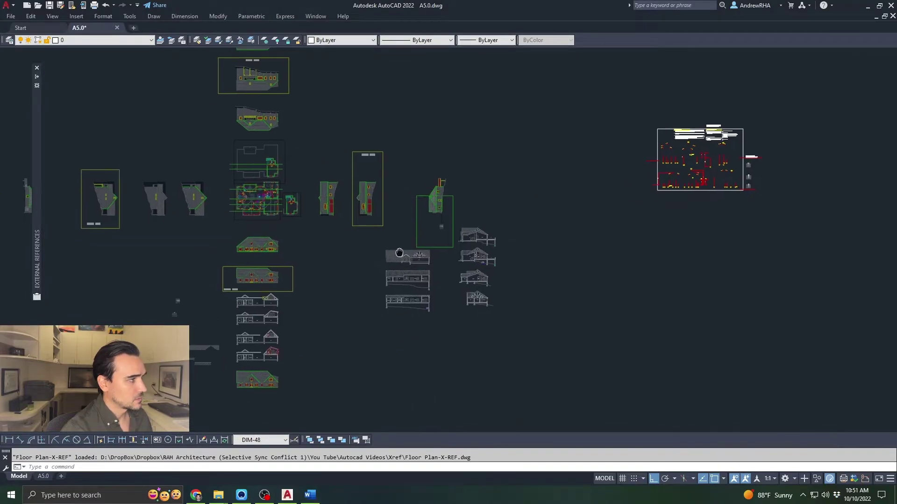
Copy the attached elevation xref three times in a horizontal row extending away from the sheet linework.
scroll(447, 269, "up", 2)
scroll(447, 269, "down", 3)
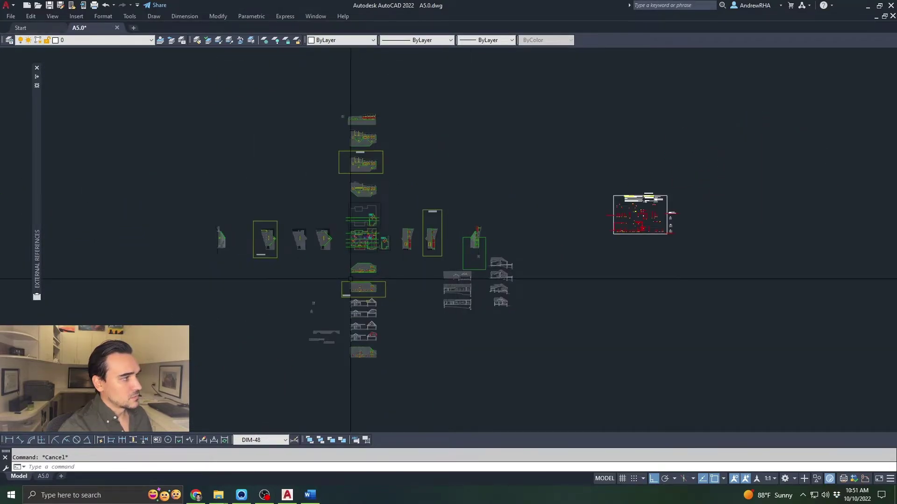
scroll(663, 234, "up", 5)
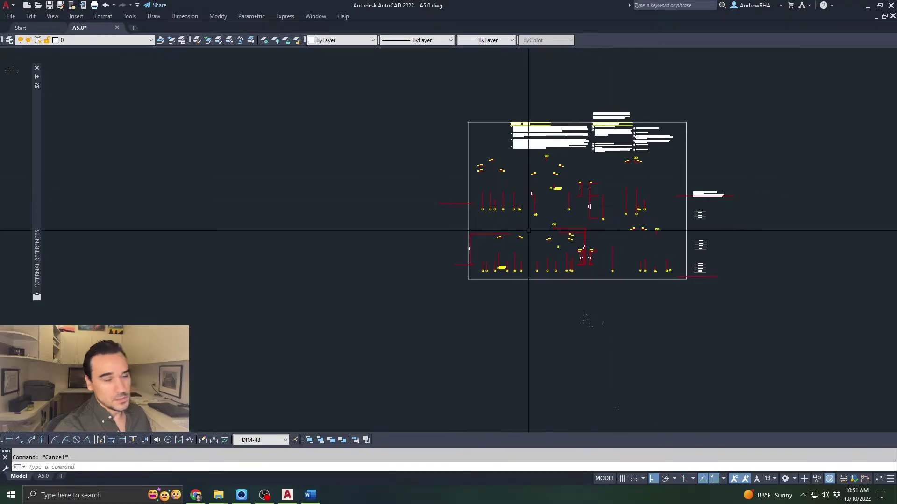
scroll(518, 247, "down", 4)
middle_click_drag(364, 264, 618, 199)
left_click(434, 269)
left_click(385, 289)
scroll(421, 303, "down", 2)
mouse_move(421, 303)
middle_mouse_down()
mouse_move(542, 267)
mouse_move(548, 302)
middle_mouse_up()
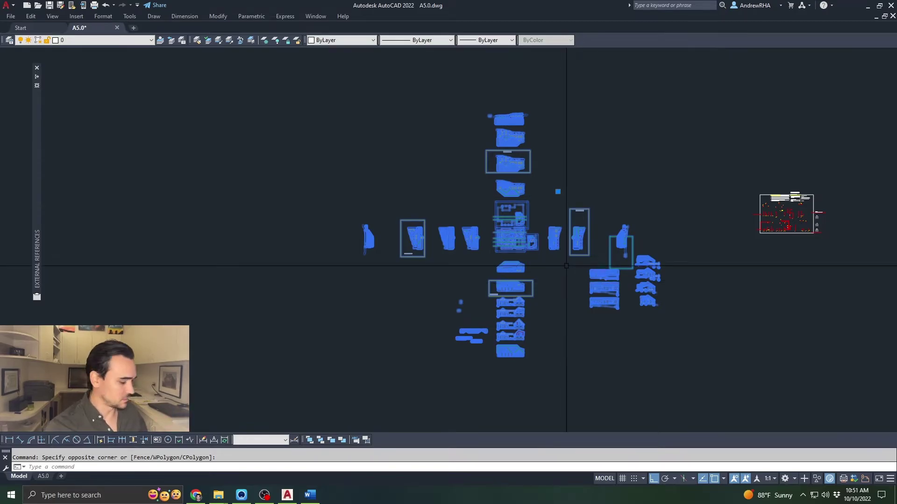
key("BackSpace")
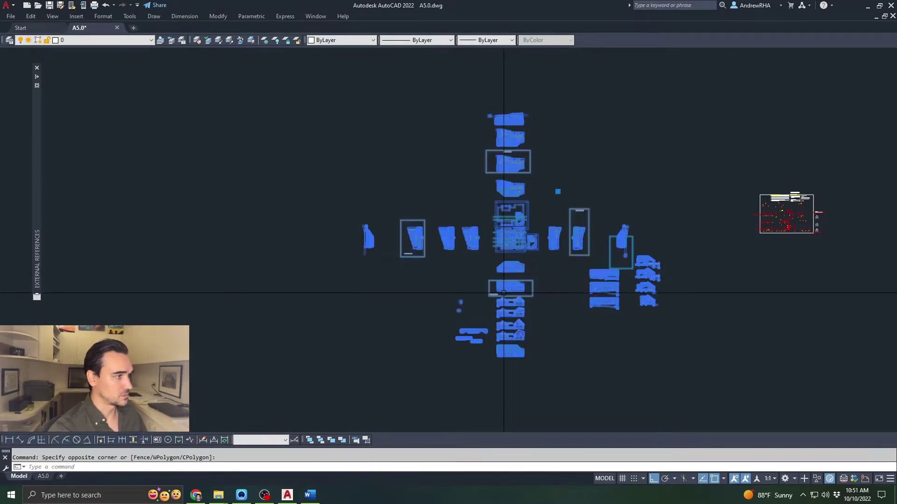
type("co")
key("Return")
left_click(571, 326)
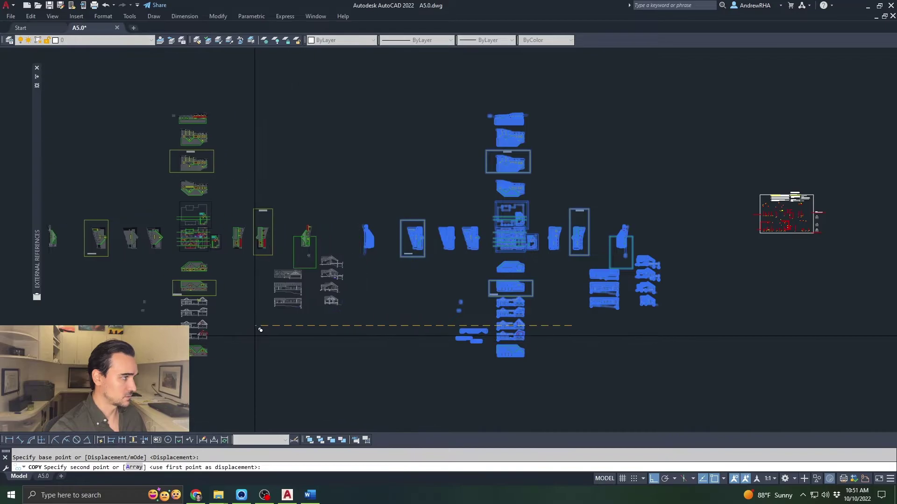
left_click(251, 335)
middle_click_drag(136, 322, 603, 344)
left_click(467, 362)
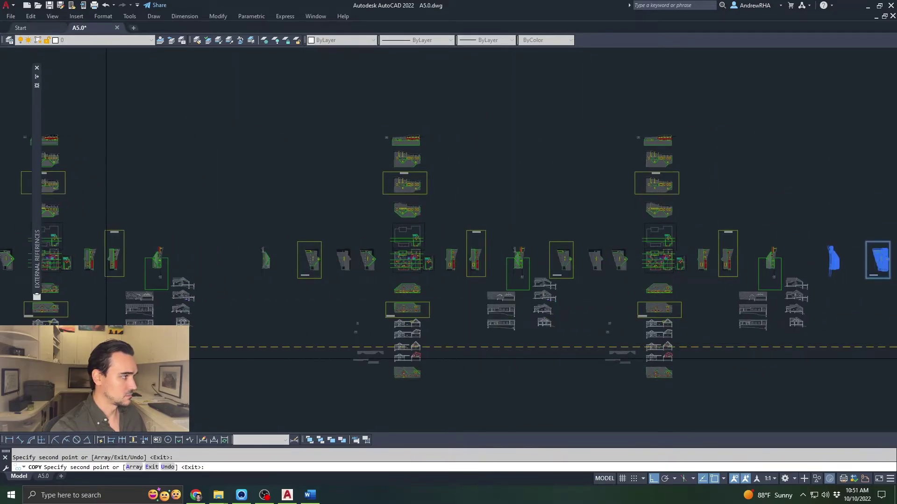
key("Escape")
scroll(701, 228, "down", 3)
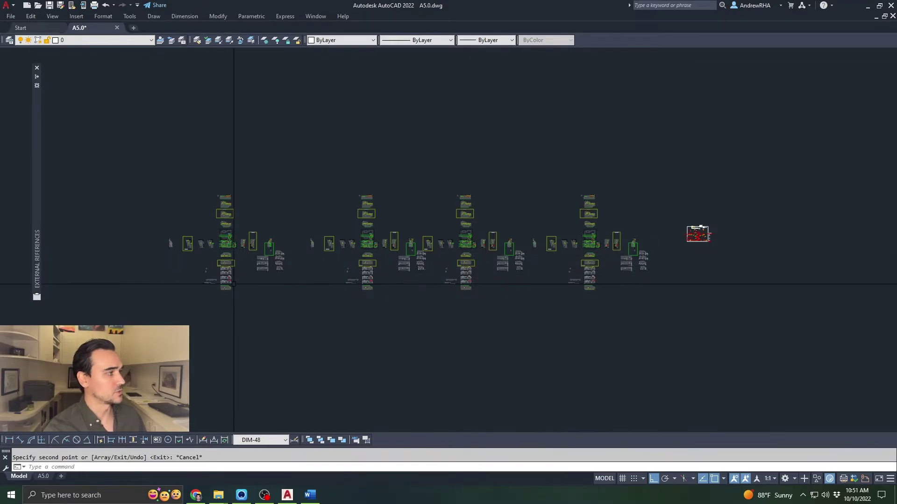
scroll(224, 263, "up", 2)
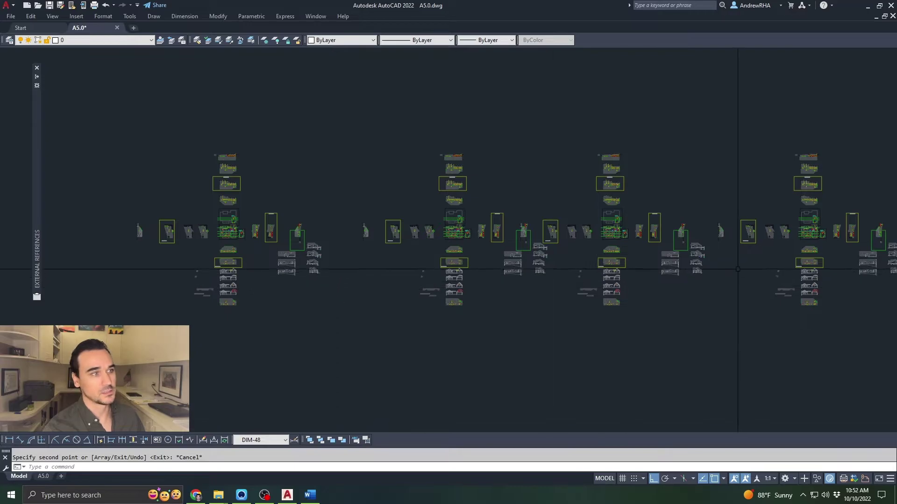
scroll(830, 253, "up", 2)
middle_click_drag(830, 254, 493, 268)
left_click(642, 76)
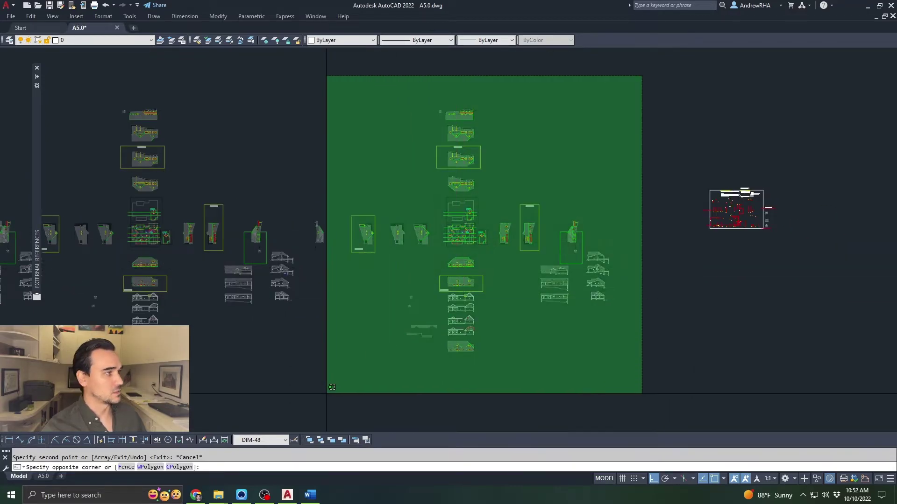
left_click(322, 394)
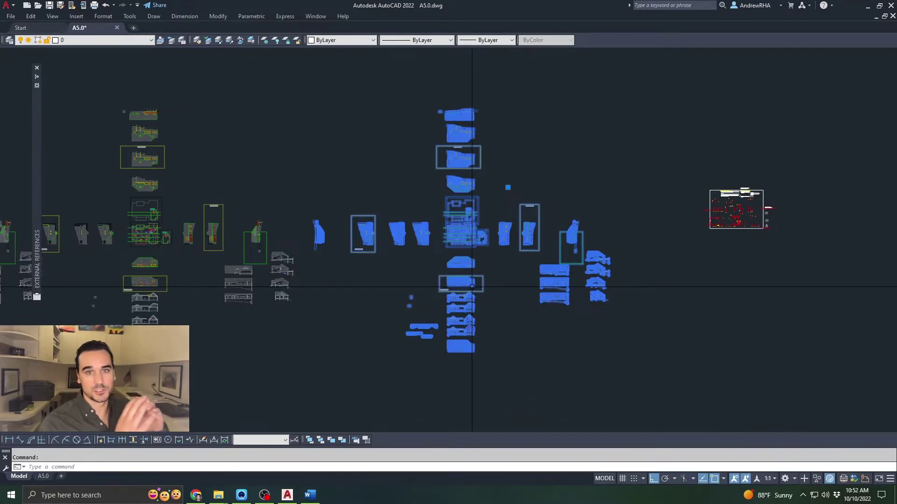
key("Escape")
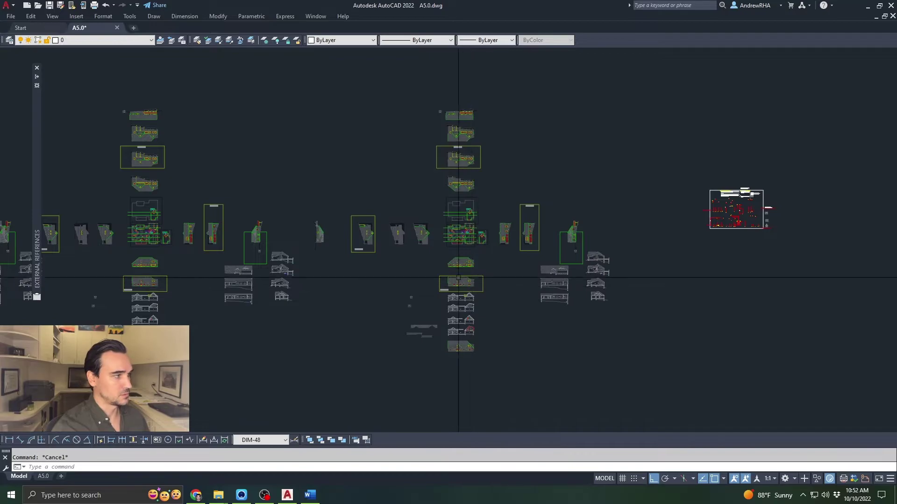
Clip the xref copy nearest the sheet with XCLIP, using a new rectangular boundary around the front elevation directly below the floor plan.
scroll(474, 275, "up", 6)
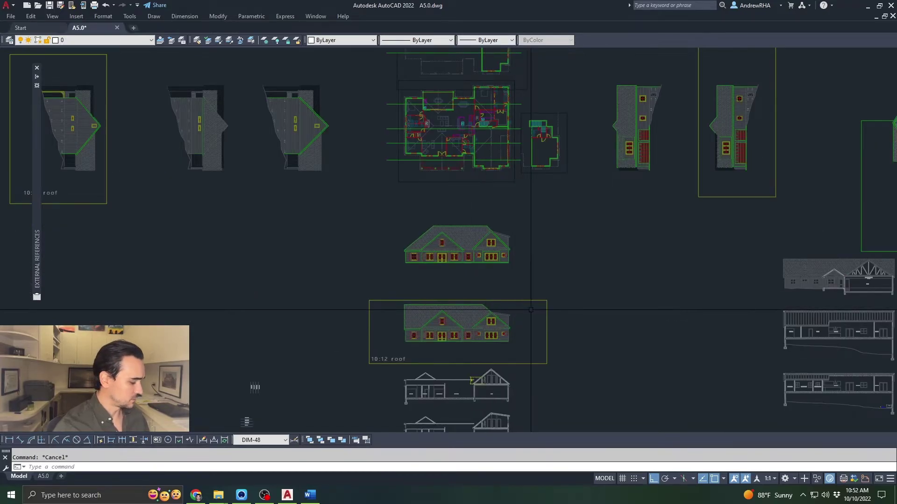
type("xcli")
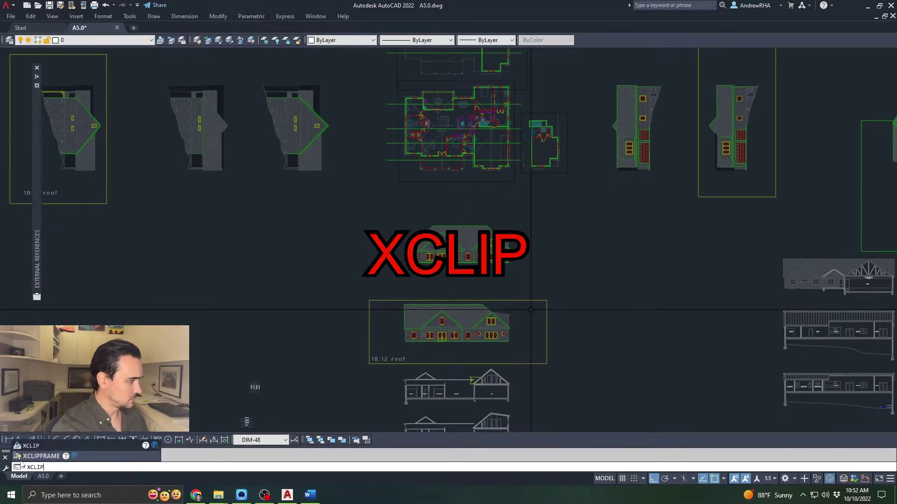
type("p")
key("Return")
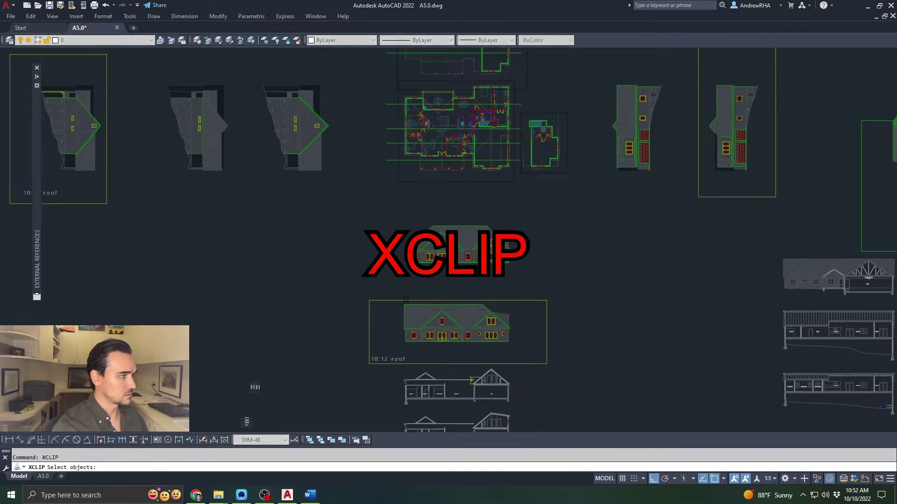
left_click(440, 269)
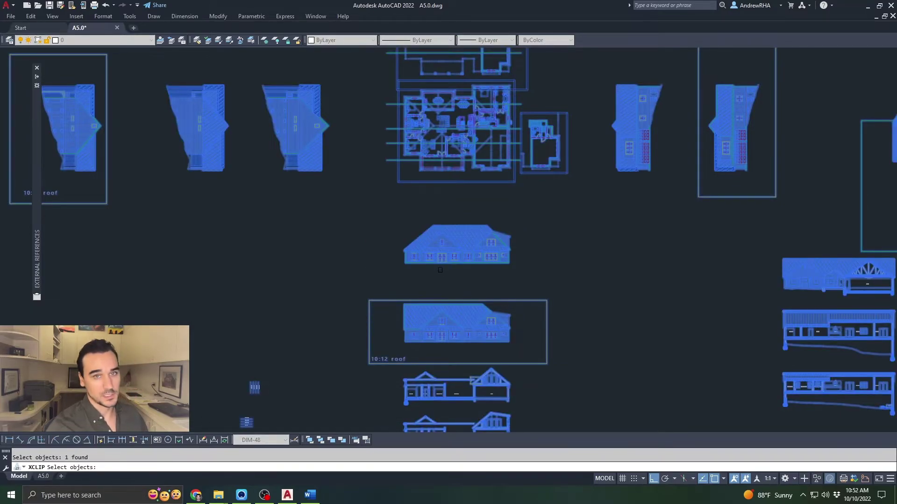
scroll(406, 224, "up", 4)
key("Return")
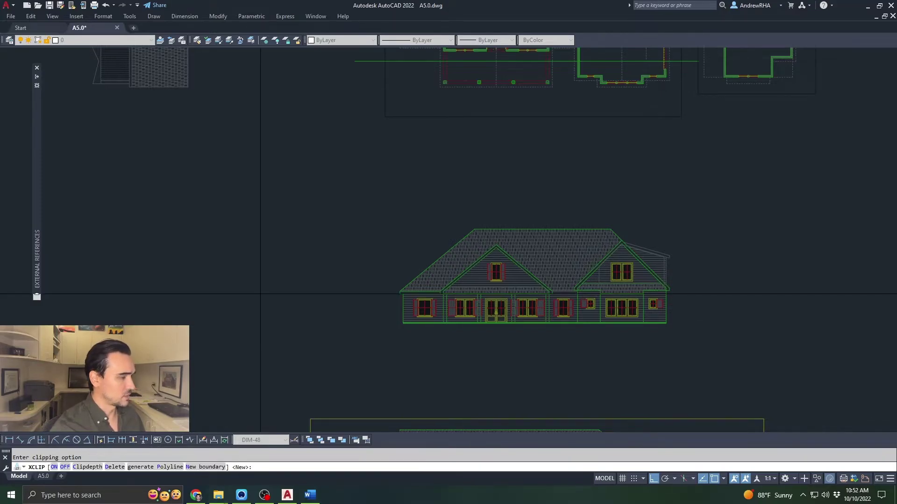
key("Return")
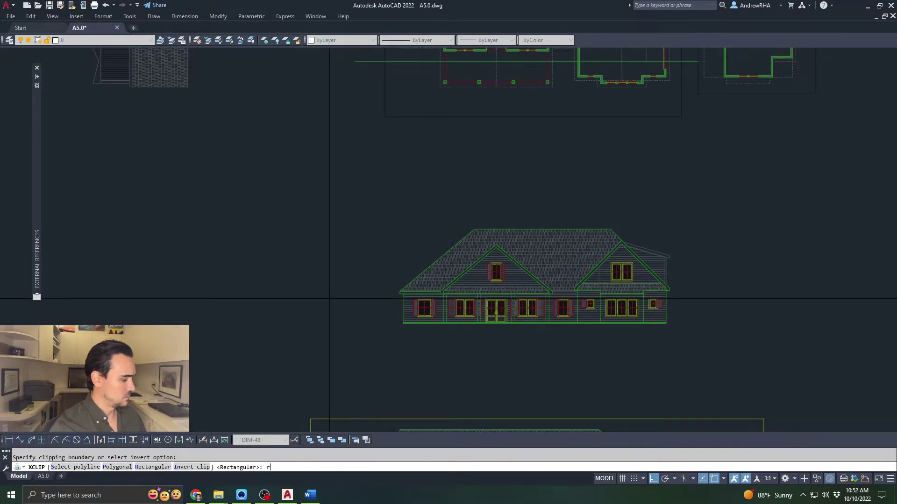
type("r")
key("Return")
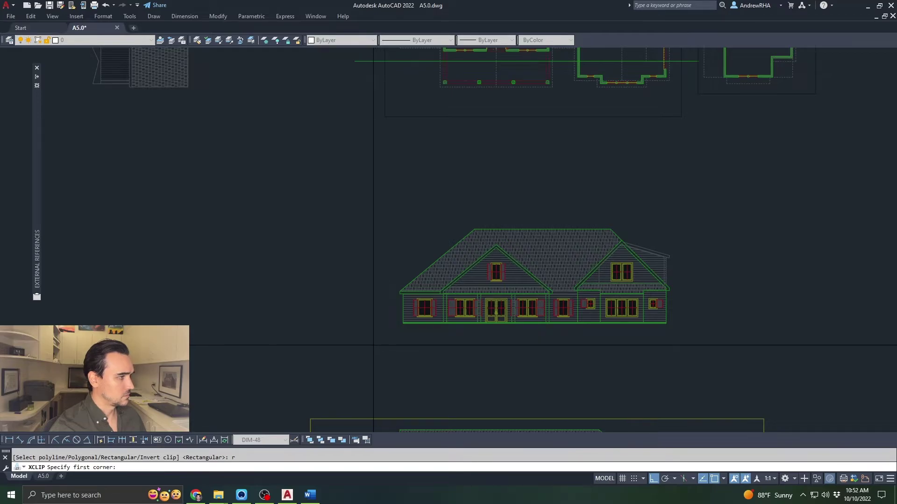
left_click(379, 339)
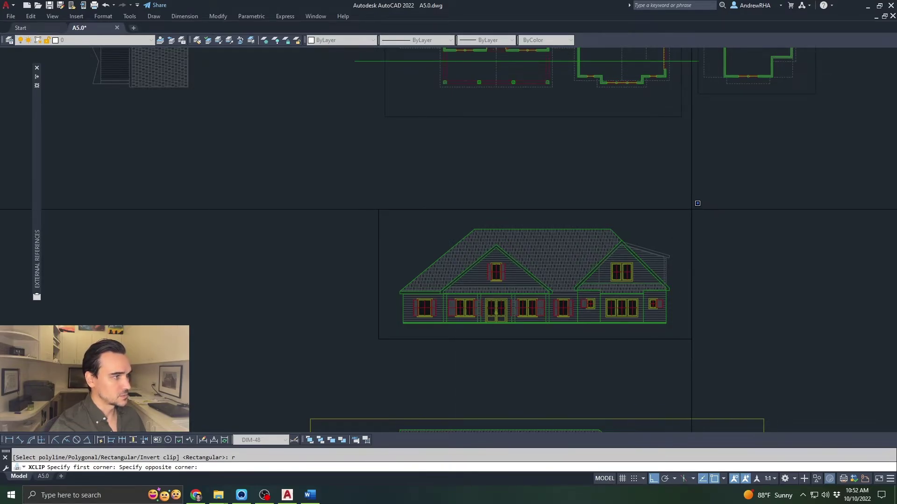
left_click(691, 210)
scroll(698, 347, "down", 10)
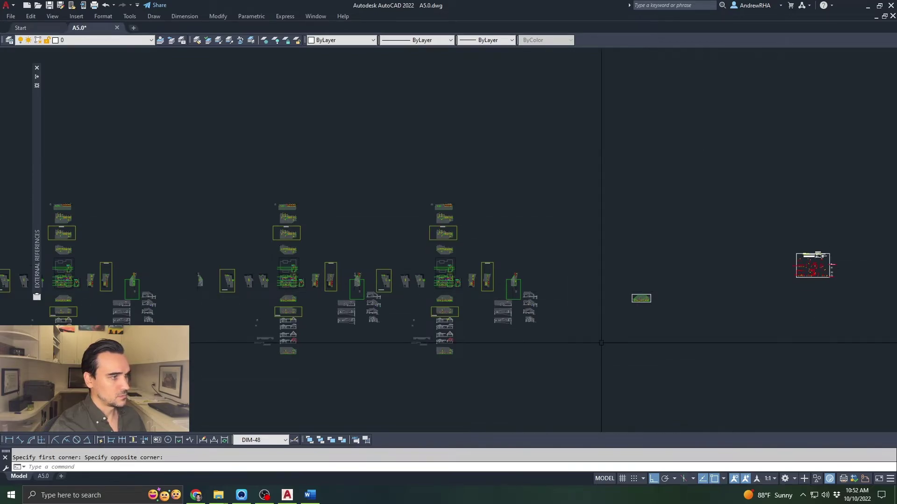
scroll(621, 327, "up", 8)
key("Escape")
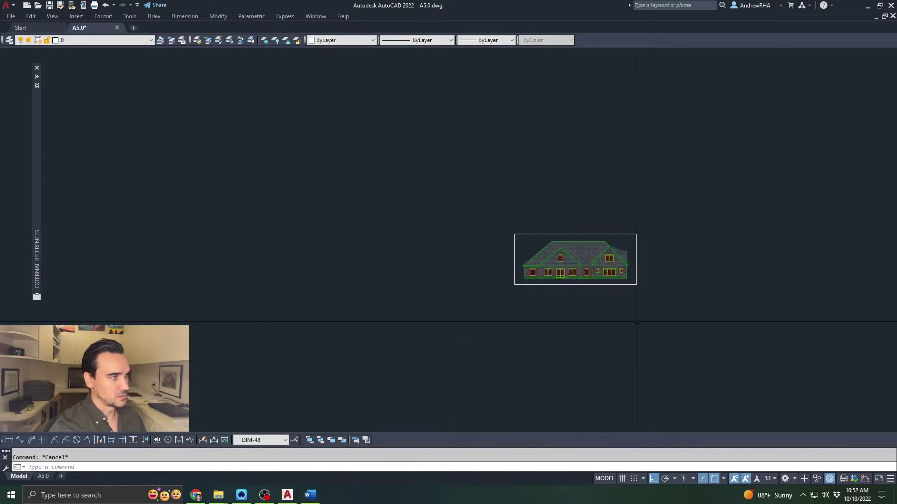
Clip the next xref copy with a new rectangular XCLIP boundary around the first side elevation to the right of the floor plan.
scroll(402, 347, "down", 2)
mouse_move(383, 346)
middle_mouse_down()
mouse_move(695, 314)
mouse_move(682, 334)
middle_mouse_up()
mouse_move(91, 259)
middle_mouse_down()
mouse_move(237, 261)
mouse_move(432, 304)
middle_mouse_up()
type("xc")
key("Return")
left_click(432, 304)
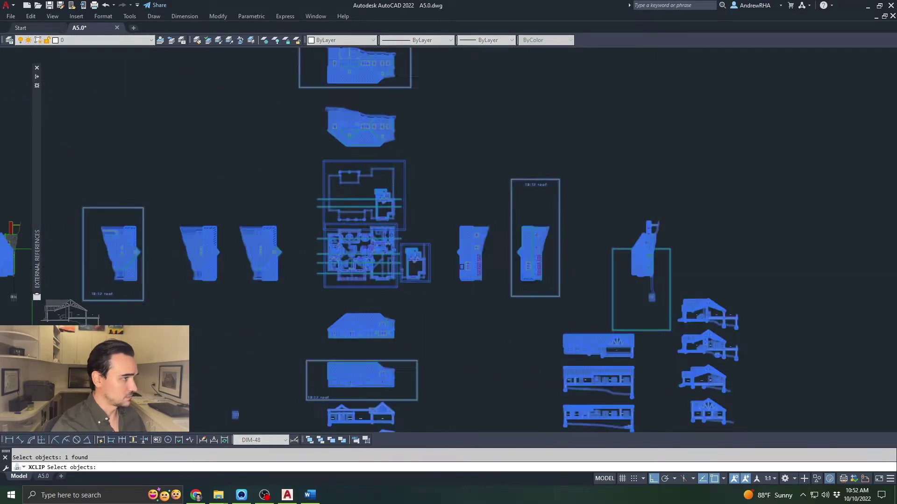
key("Return")
key("Return")
scroll(480, 242, "up", 2)
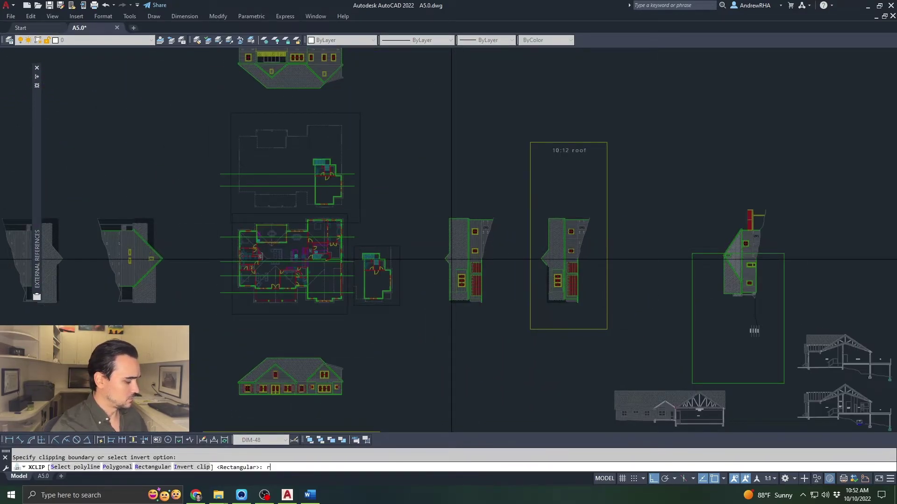
key("Return")
left_click(499, 207)
left_click(437, 315)
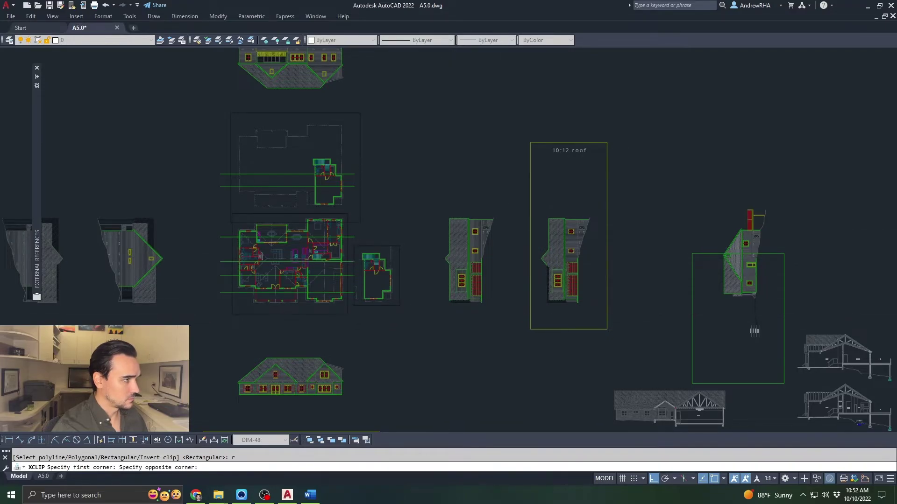
Clip the third xref copy with a new rectangular XCLIP boundary around the rear elevation directly above the plans.
scroll(374, 314, "down", 4)
middle_click_drag(238, 304, 632, 282)
scroll(280, 187, "up", 6)
key("Return")
left_click(512, 226)
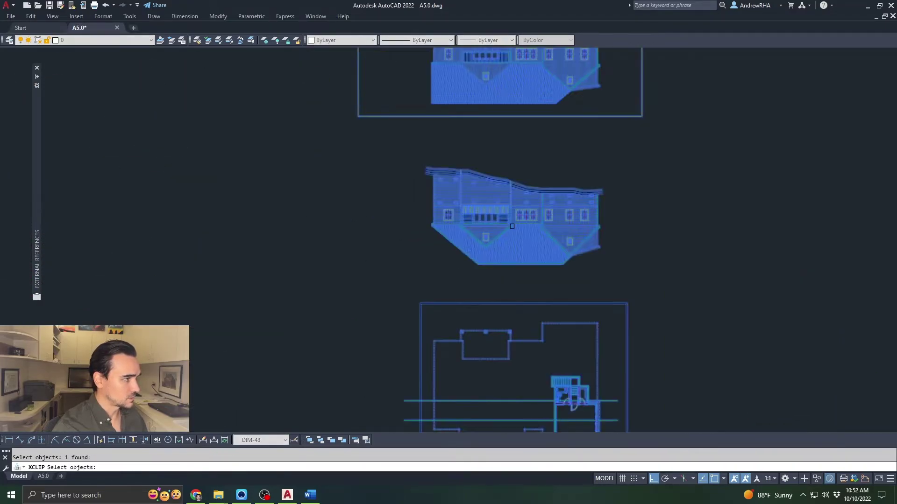
key("Return")
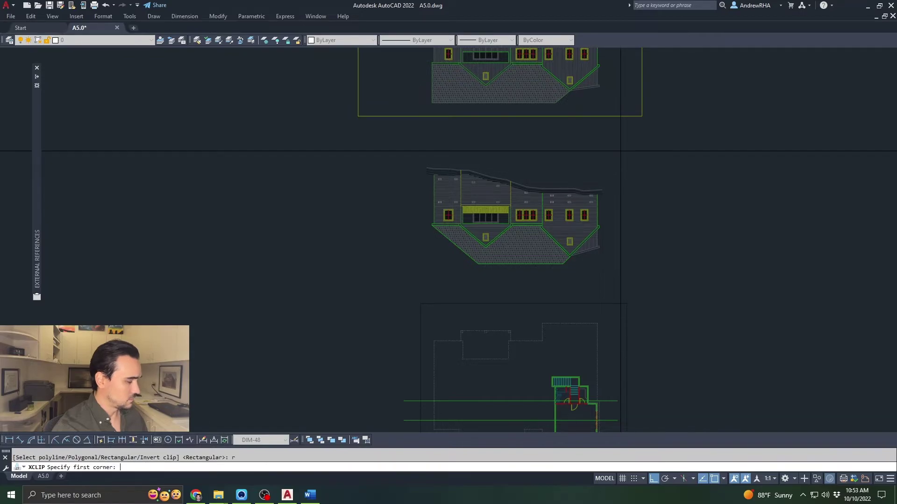
left_click(414, 279)
Clip the fourth xref copy with a new rectangular XCLIP boundary around the side elevation to the left of the floor plan.
scroll(415, 278, "down", 3)
middle_click_drag(415, 278, 755, 150)
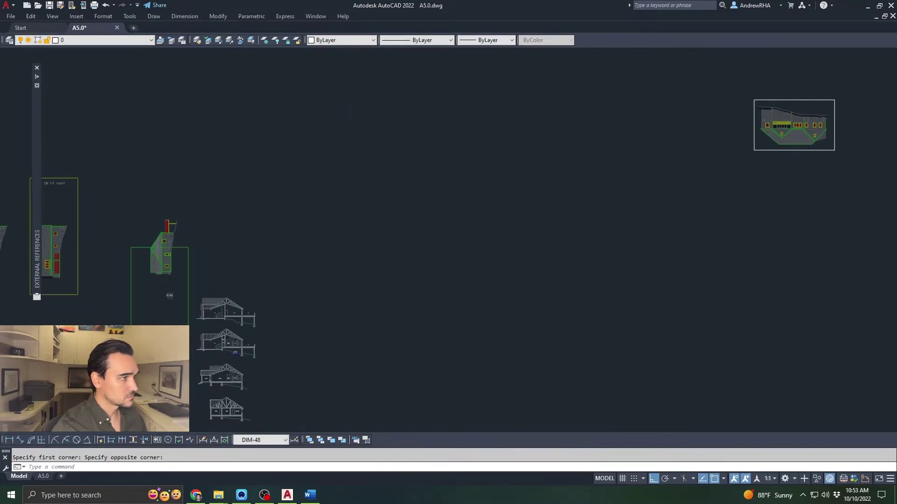
mouse_move(241, 282)
middle_mouse_down()
mouse_move(468, 200)
mouse_move(723, 255)
middle_mouse_up()
middle_click_drag(365, 243, 514, 249)
scroll(413, 228, "up", 5)
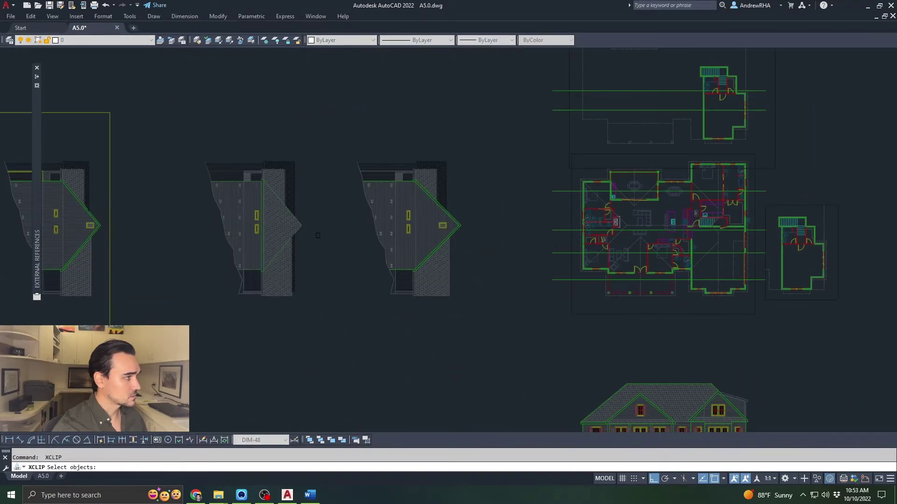
left_click(293, 230)
key("Return")
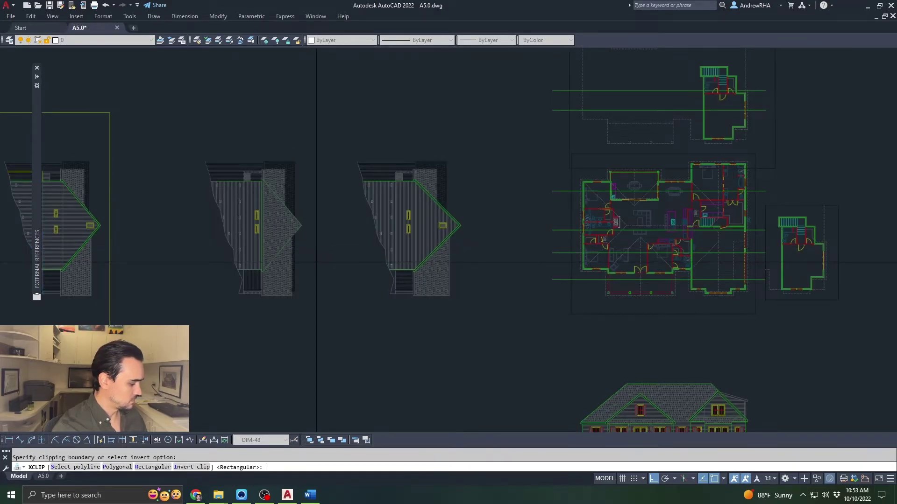
type("r")
key("Return")
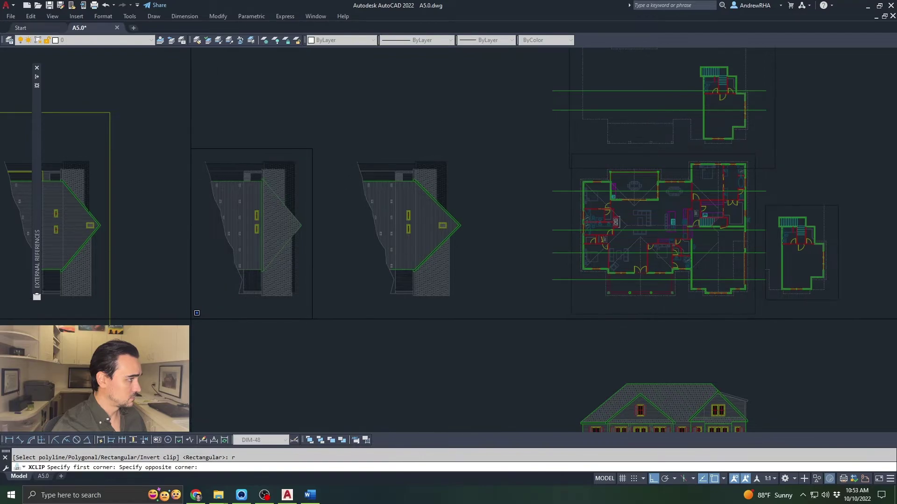
left_click(201, 305)
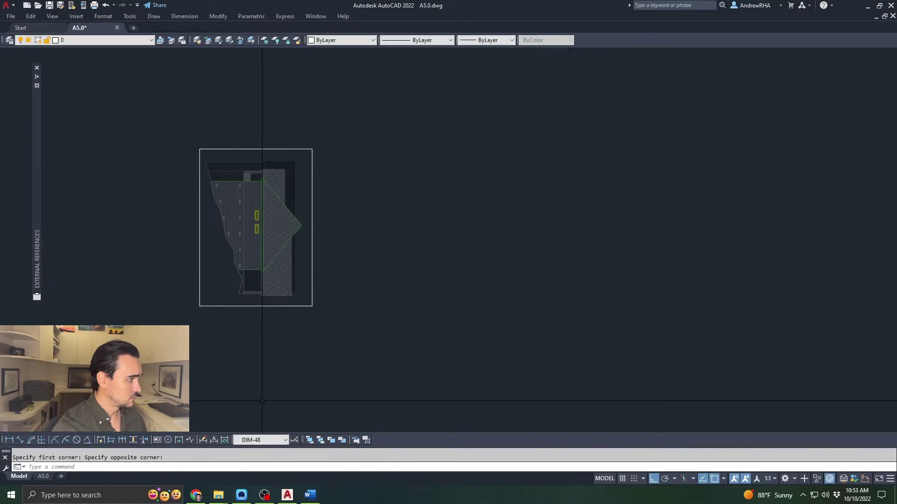
Move the clipped view farthest from the sheet linework horizontally to just beside the sheet frame.
scroll(303, 355, "down", 3)
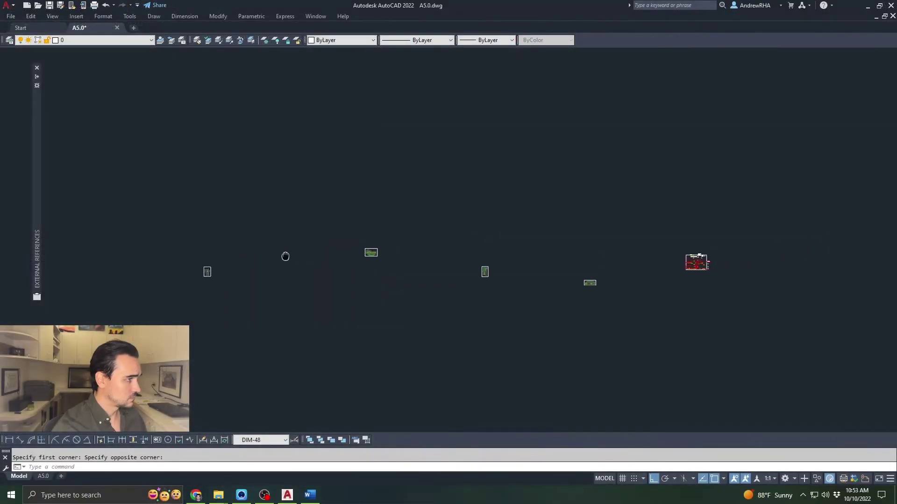
left_click(253, 237)
left_click(160, 305)
type("m")
key("space")
left_click(136, 337)
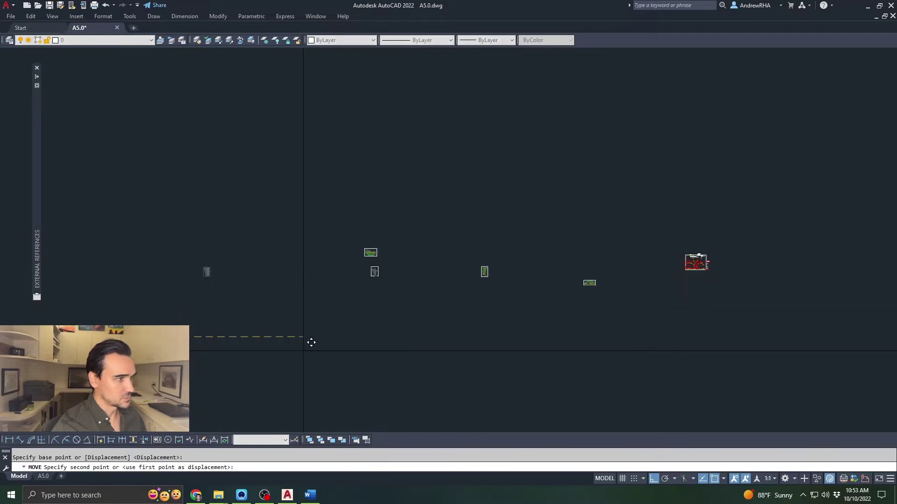
left_click(597, 339)
Move the clipped rear elevation horizontally to the area beside the sheet frame.
left_click(310, 289)
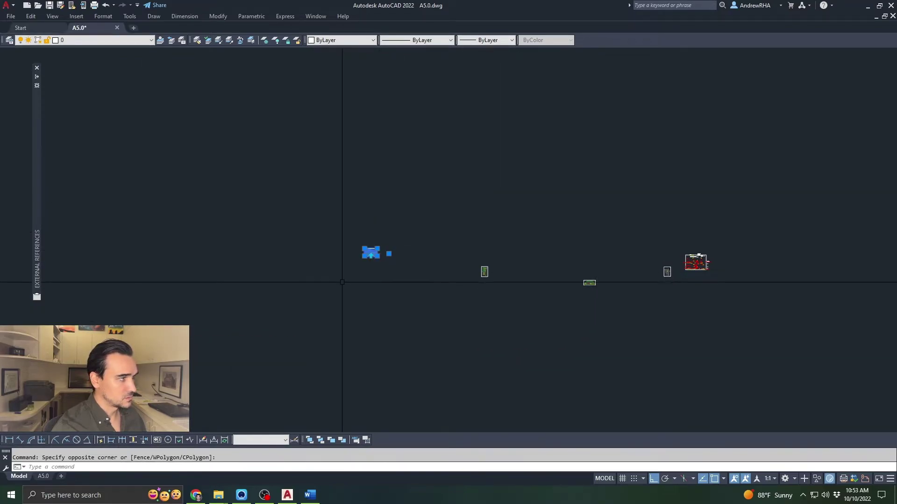
left_click(342, 282)
type("m")
key("Return")
left_click(306, 318)
Move the clipped garage side elevation horizontally so it sits next to the other side elevation near the sheet frame.
left_click(516, 248)
left_click(443, 299)
type("m")
left_click(445, 327)
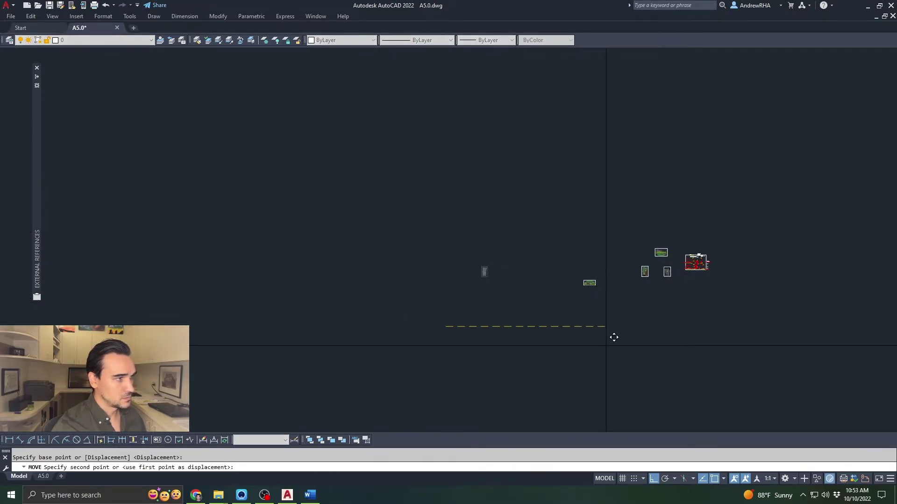
left_click(622, 338)
left_click(601, 271)
left_click(556, 308)
type("m")
key("Escape")
scroll(659, 298, "up", 10)
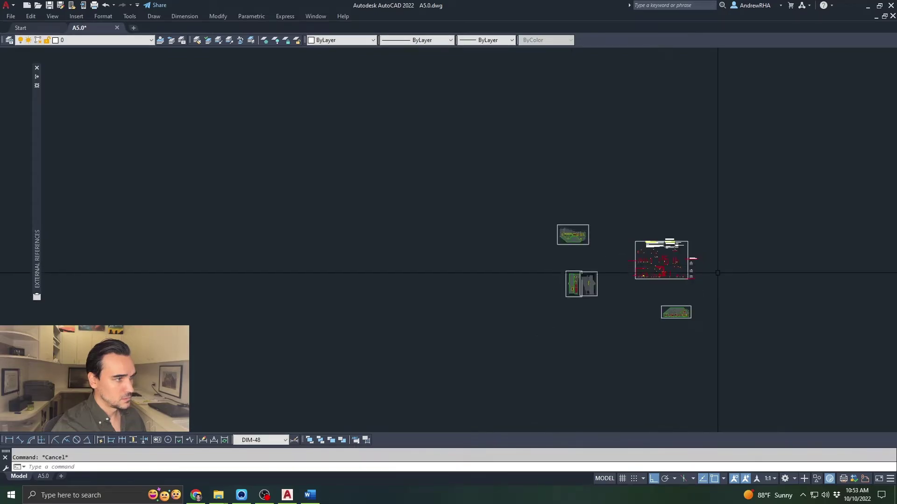
left_click(664, 275)
left_click(555, 367)
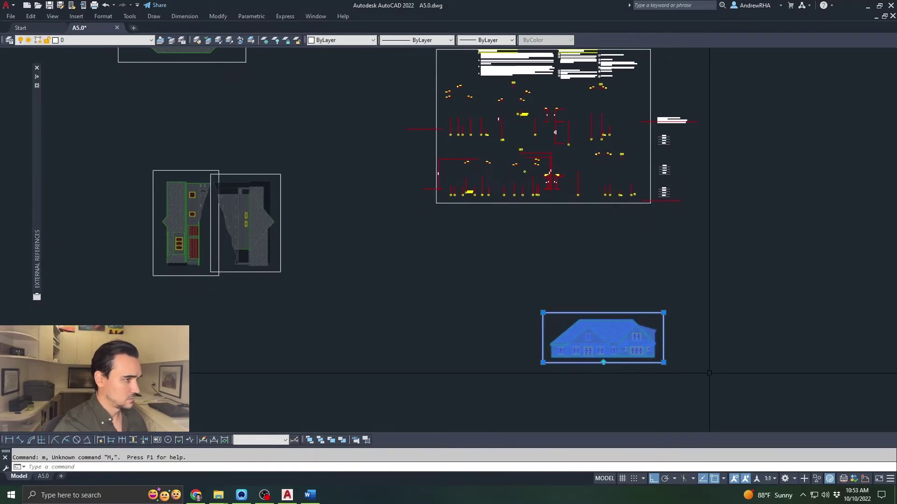
key("Escape")
Move the clipped front elevation straight up to just below the sheet frame.
left_click(696, 306)
left_click(580, 366)
type("m")
left_click(664, 375)
left_click(657, 278)
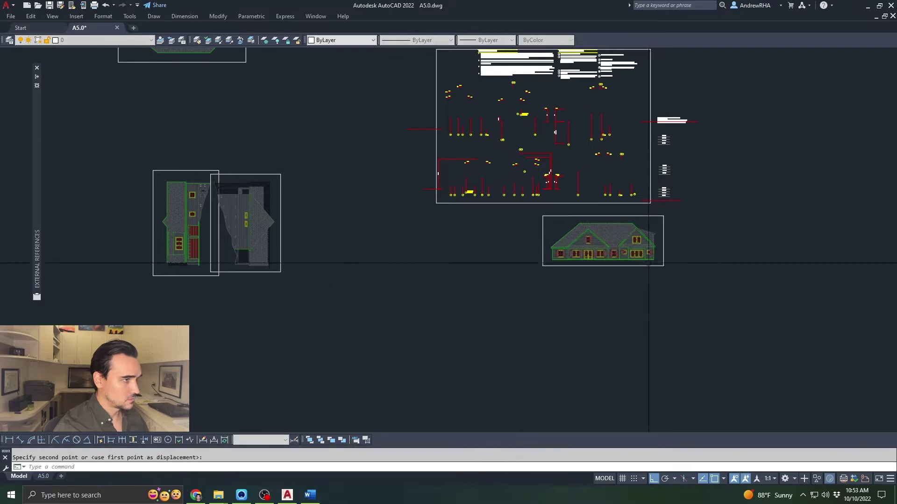
left_click(646, 260)
left_click(623, 271)
type("m")
key("Escape")
left_click(617, 264)
left_click(608, 277)
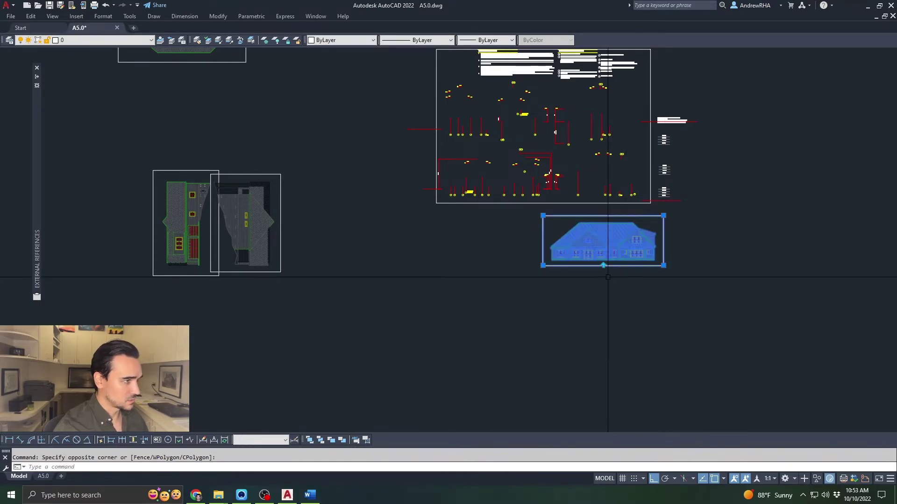
scroll(567, 238, "up", 5)
key("Escape")
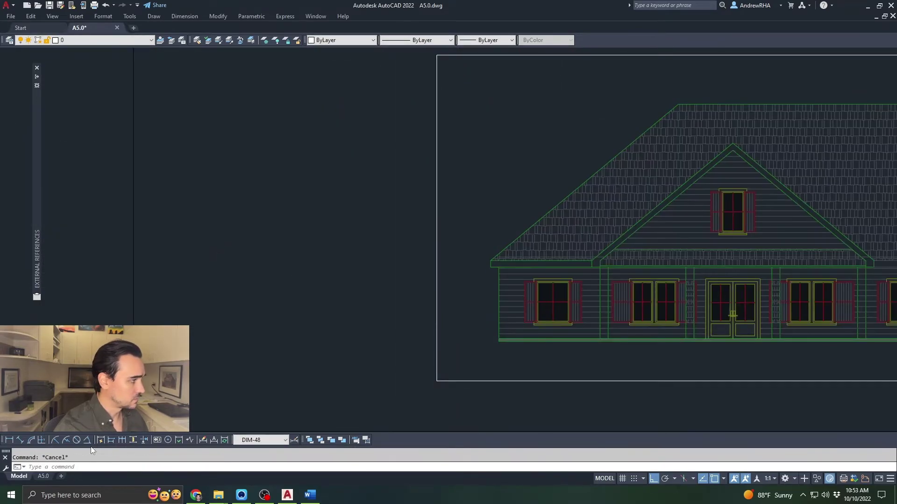
Check the A5.0 layout and move the front elevation by its lower wall corner onto the front elevation annotations in the model-space sheet frame.
left_click(42, 476)
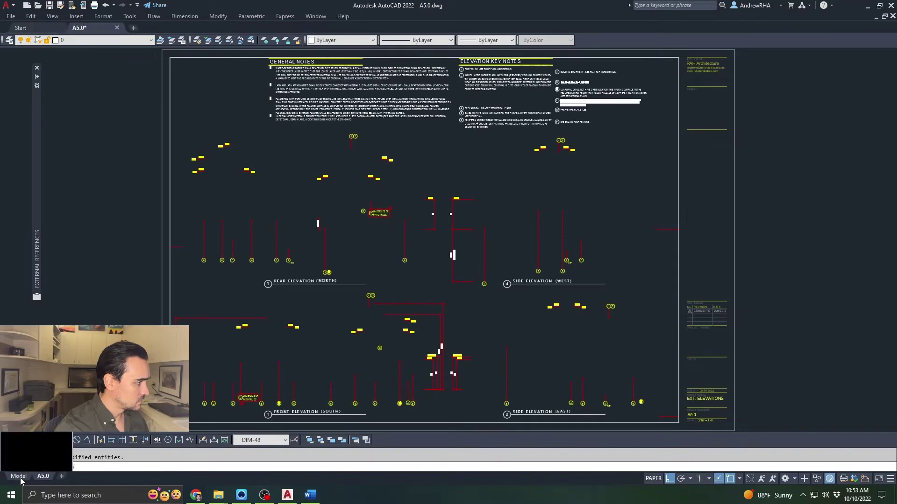
left_click(19, 476)
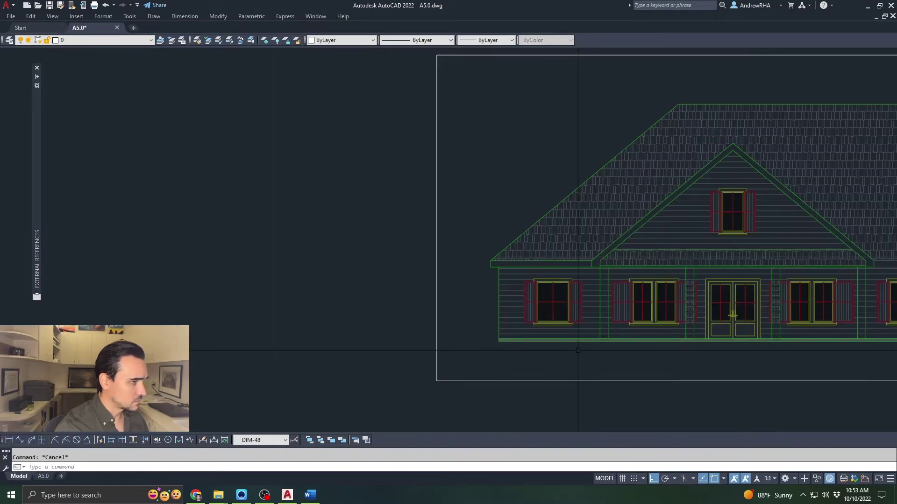
left_click(578, 315)
type("m")
key("space")
scroll(507, 325, "up", 4)
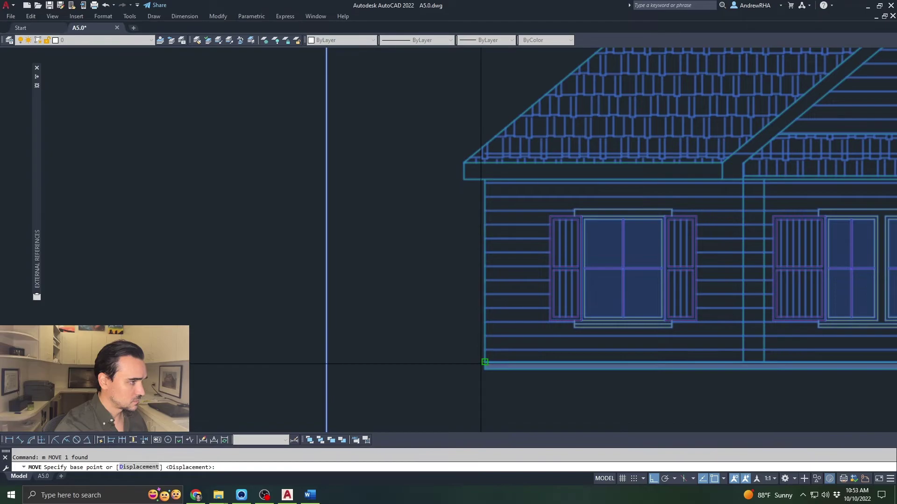
left_click(481, 364)
scroll(459, 247, "down", 5)
scroll(534, 308, "up", 5)
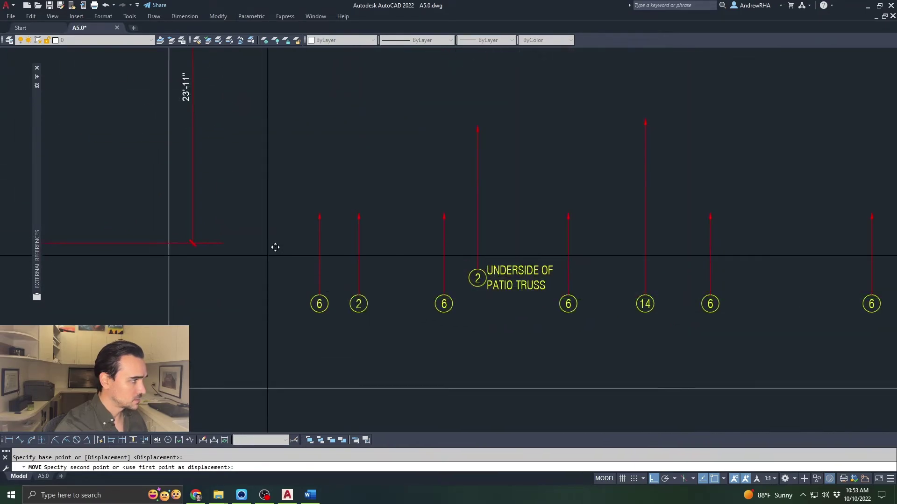
key("Escape")
Rotate the clipped rear elevation 180 degrees so that it reads upright.
scroll(231, 234, "down", 6)
middle_click_drag(535, 187, 551, 295)
left_click(501, 250)
left_click(344, 161)
middle_click_drag(343, 166, 391, 226)
scroll(391, 227, "down", 2)
type("ro")
key("space")
left_click(396, 195)
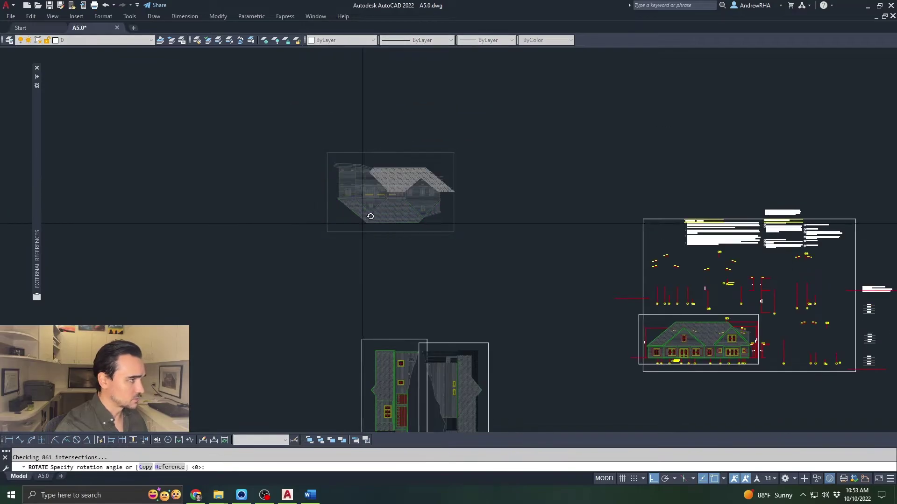
left_click(220, 212)
Rotate the side elevation without the garage doors 90 degrees so that its roof points up.
middle_click_drag(405, 285, 408, 244)
left_click(504, 263)
left_click(457, 356)
type("ro")
key("space")
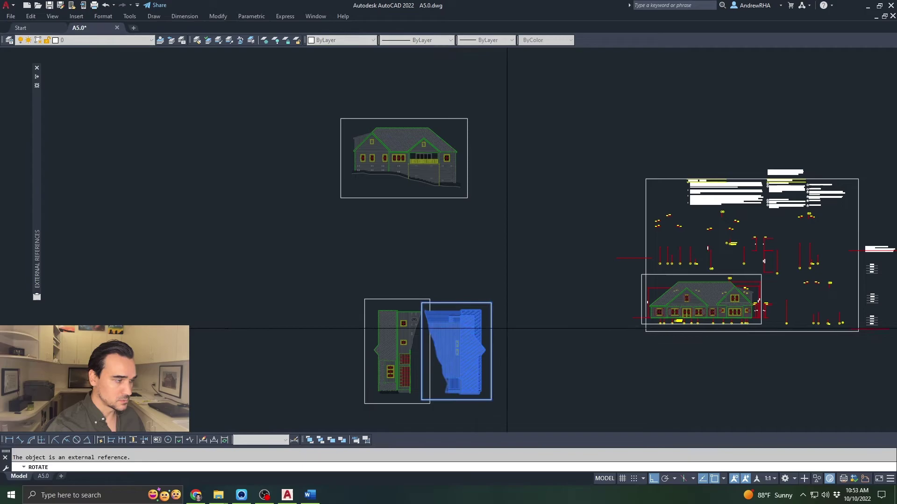
left_click(507, 328)
left_click(519, 254)
Rotate the garage side elevation 180 degrees.
left_click(414, 262)
left_click(376, 335)
type("ro")
key("space")
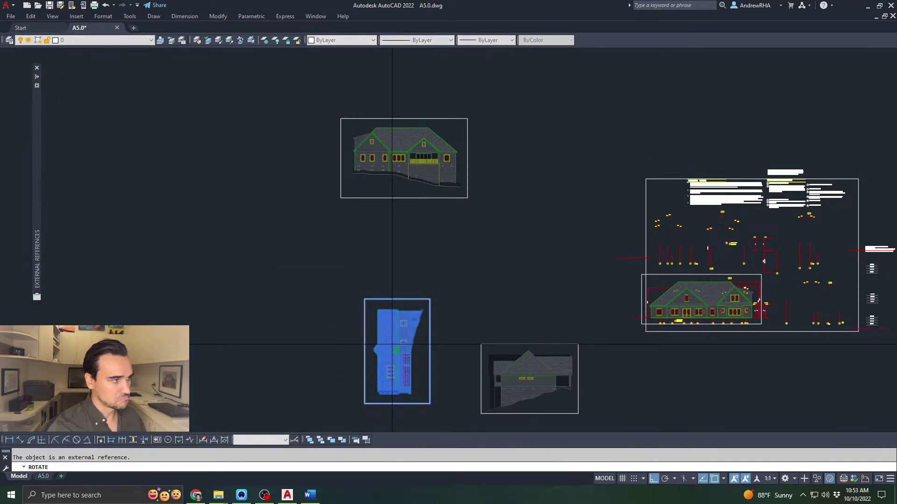
left_click(392, 345)
left_click(268, 389)
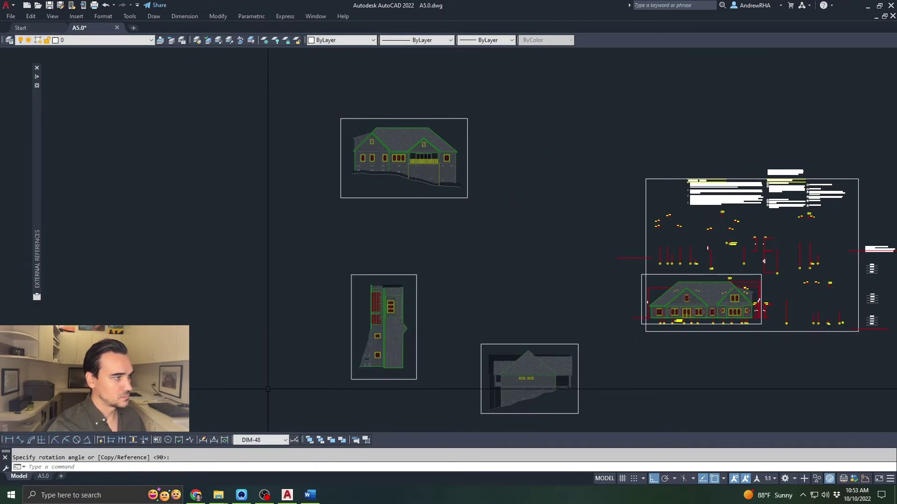
Rotate the garage side elevation a further 90 degrees counter-clockwise so that its roof points up.
left_click(461, 330)
left_click(360, 295)
key("space")
left_click(320, 313)
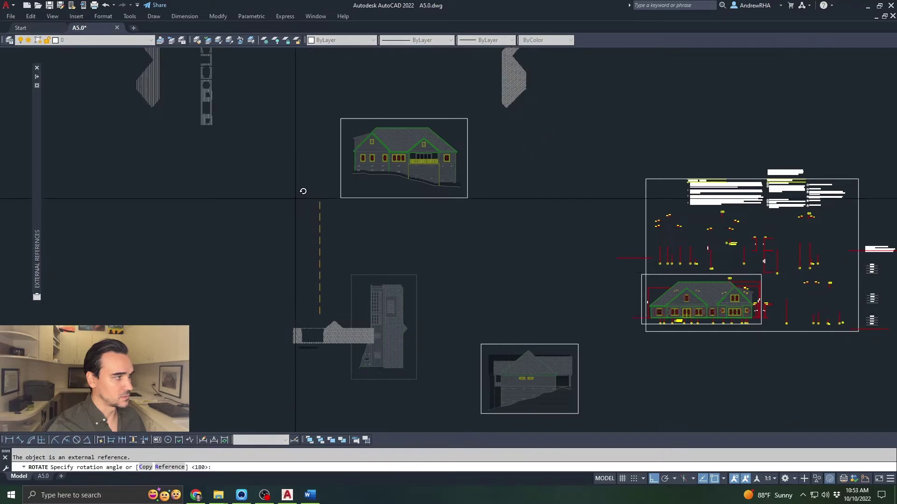
left_click(282, 148)
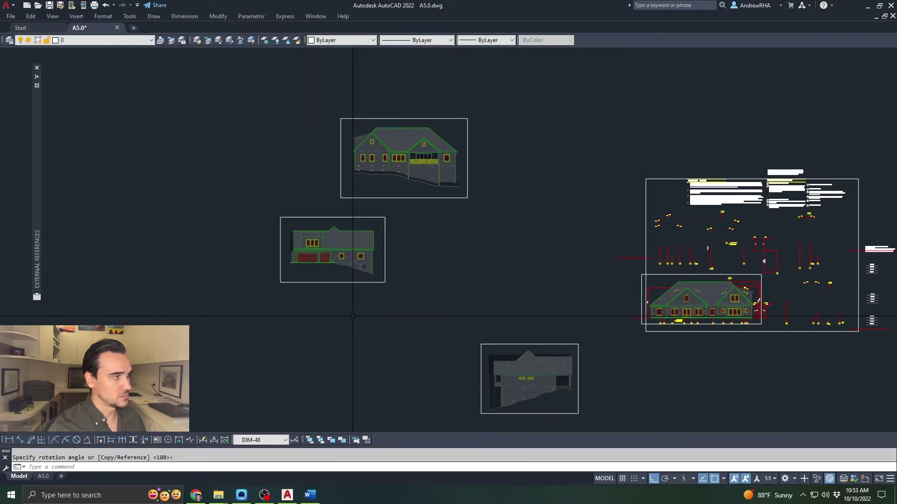
left_click(349, 257)
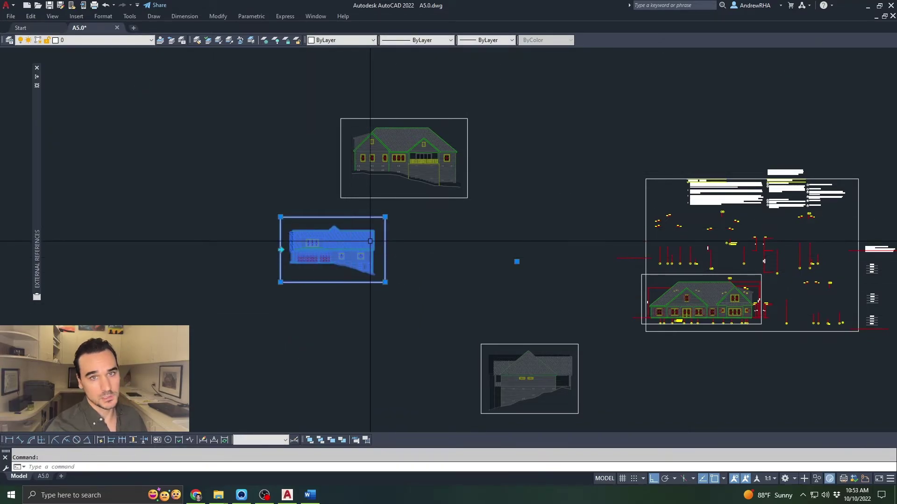
key("Escape")
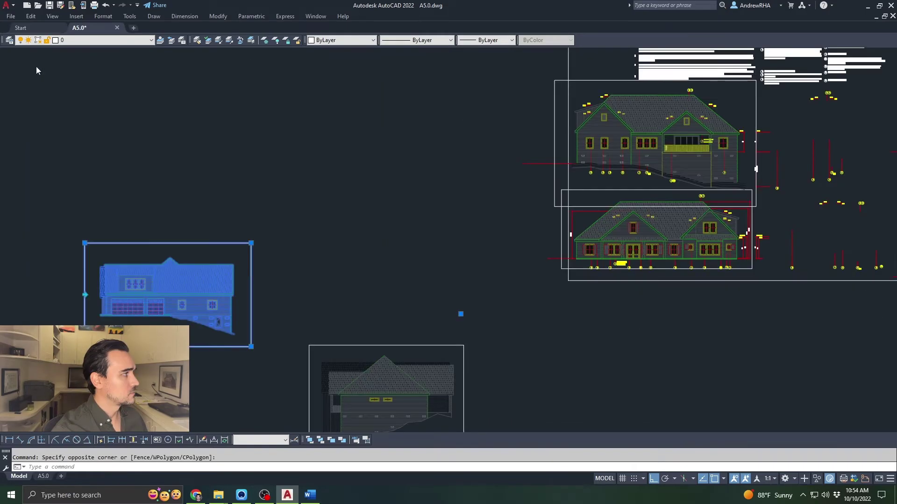
key("Escape")
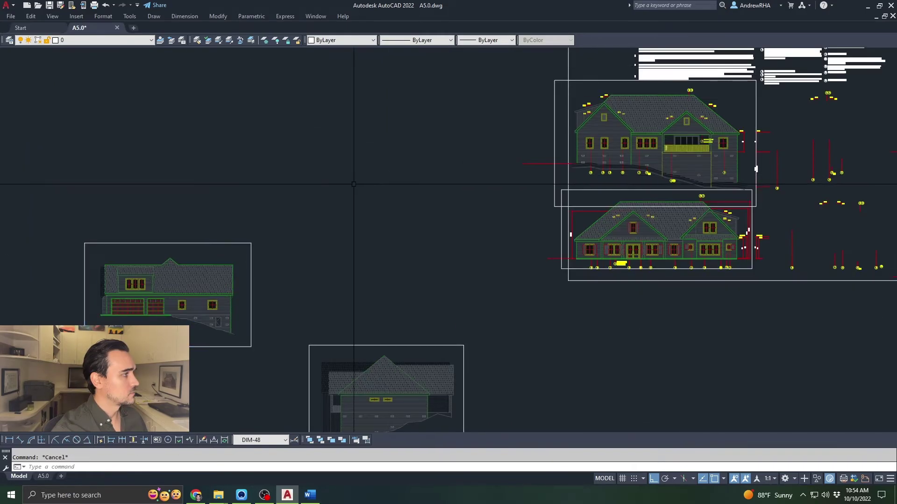
left_click(284, 224)
left_click(186, 277)
key("Escape")
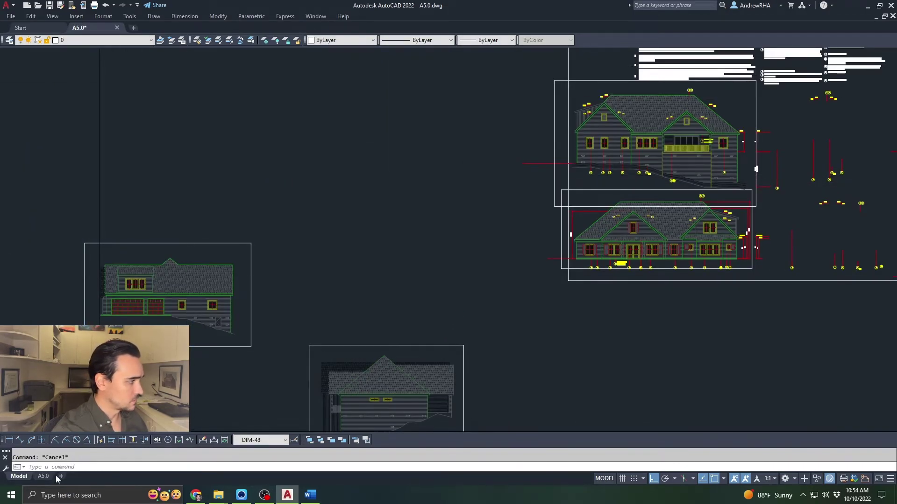
Check the A5.0 layout and move the garage side elevation by its lower wall corner onto the east side elevation annotations in the sheet frame.
left_click(40, 478)
left_click(21, 478)
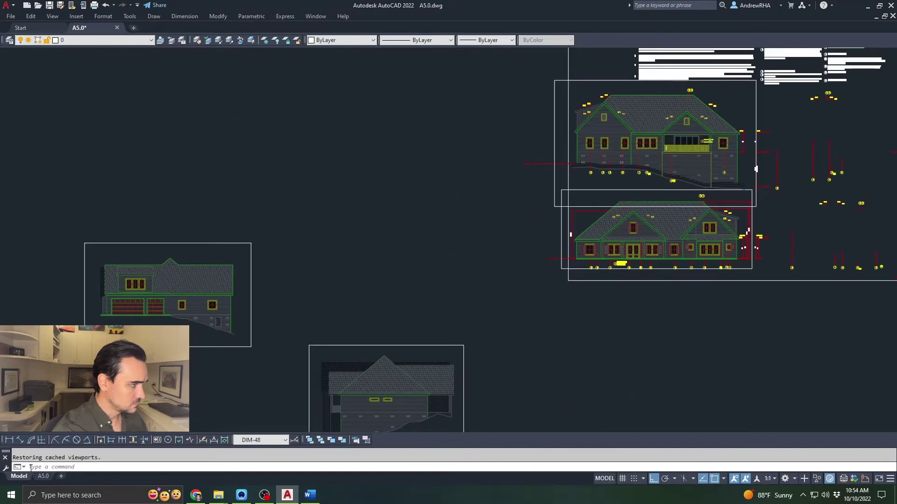
middle_click_drag(274, 281, 300, 254)
left_click(301, 254)
left_click(239, 256)
type("m")
key("space")
scroll(260, 306, "up", 5)
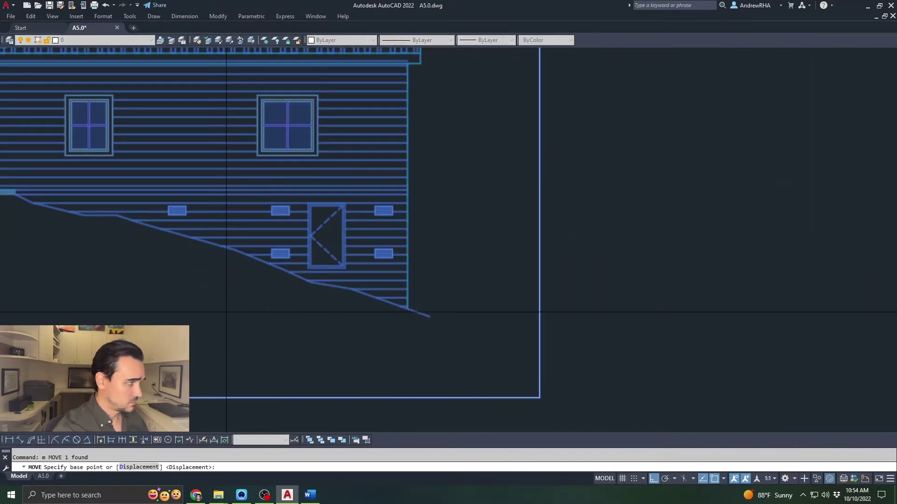
left_click(405, 308)
scroll(406, 315, "down", 5)
middle_click_drag(843, 278, 435, 280)
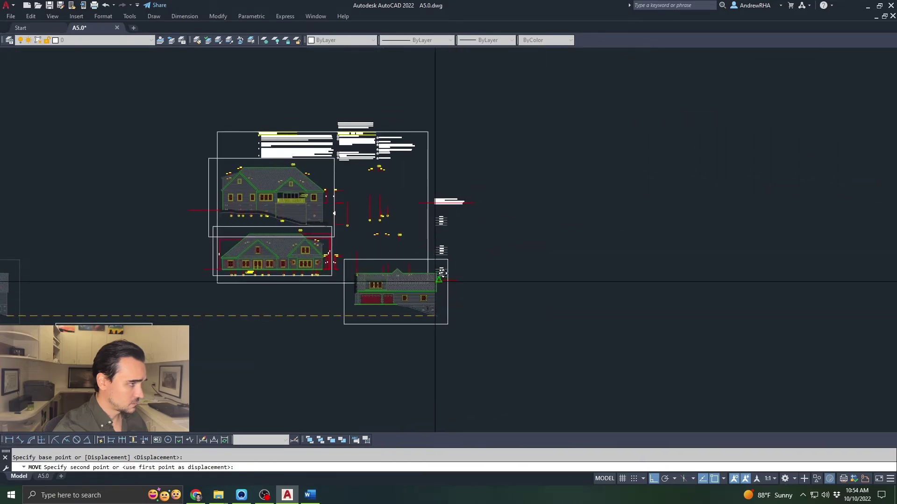
scroll(418, 280, "up", 8)
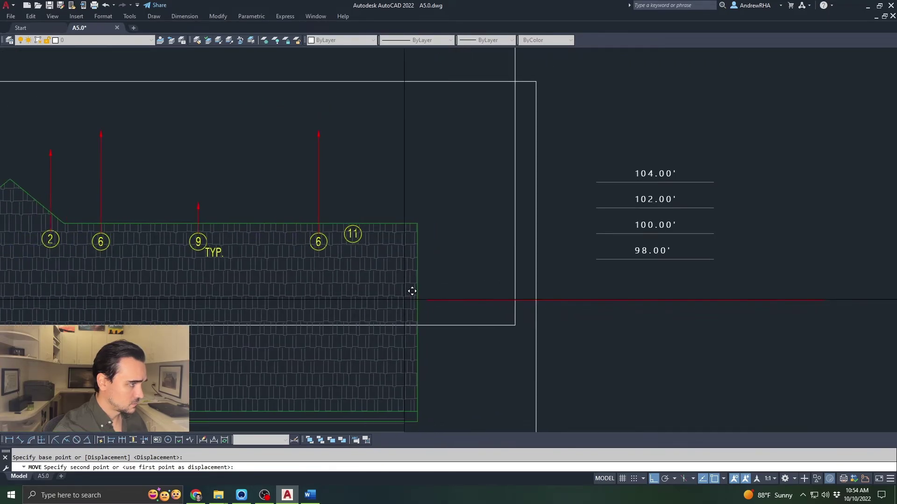
left_click(431, 301)
Move the remaining side elevation by its lower wall corner onto the west side elevation annotations in the sheet frame.
scroll(432, 303, "down", 10)
middle_click_drag(432, 303, 821, 156)
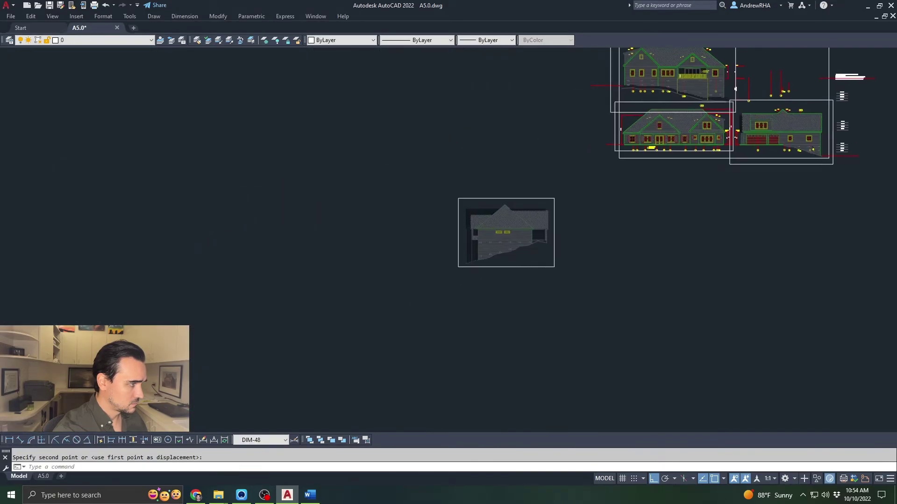
left_click(468, 229)
left_click(459, 264)
scroll(555, 229, "up", 6)
type("m")
key("space")
scroll(523, 275, "up", 4)
scroll(526, 278, "up", 2)
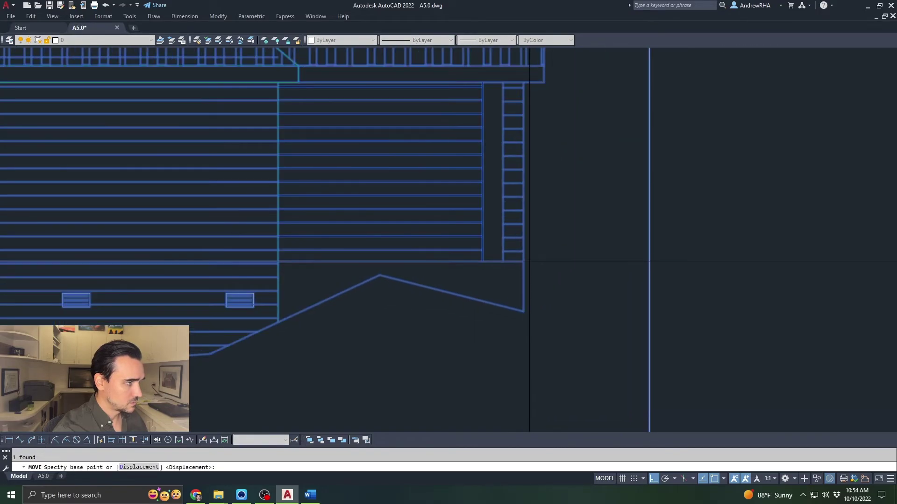
left_click(525, 280)
scroll(542, 262, "down", 10)
scroll(539, 185, "up", 10)
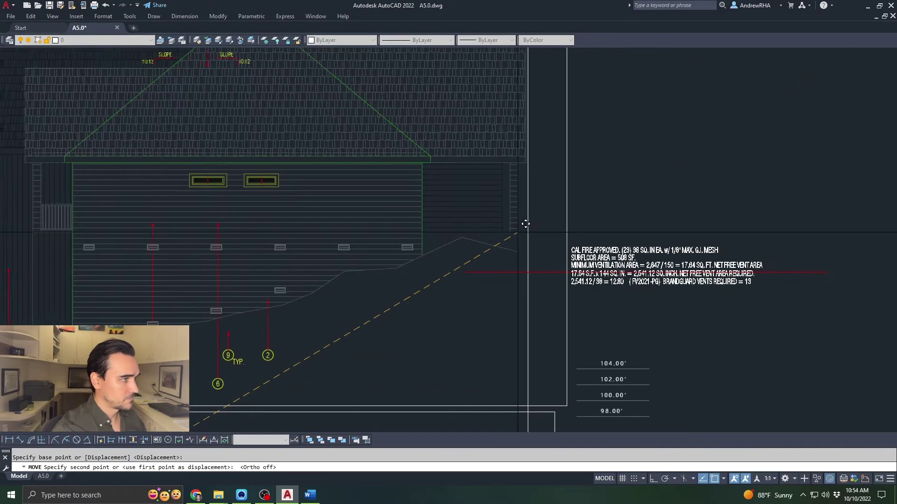
left_click(467, 266)
scroll(477, 289, "down", 10)
middle_click_drag(477, 288, 557, 249)
key("Escape")
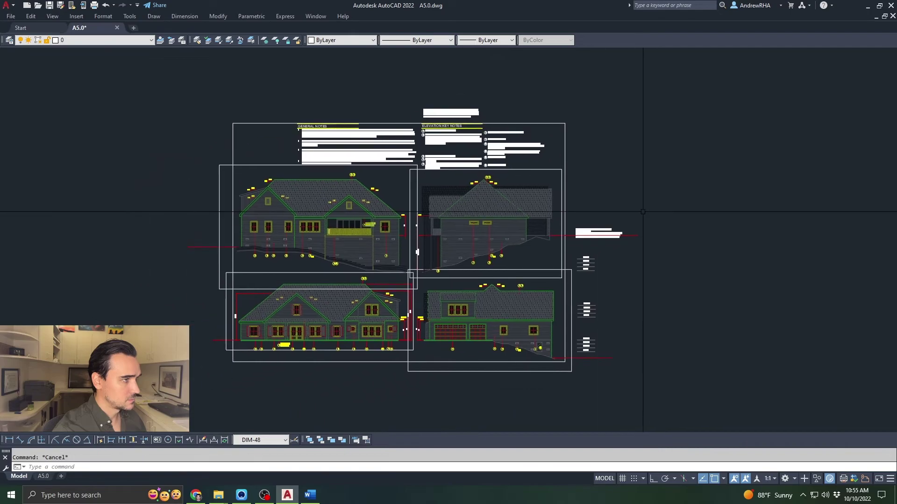
Open the A5.0 layout and preview its plot to check how the xref clip frames print.
left_click(43, 477)
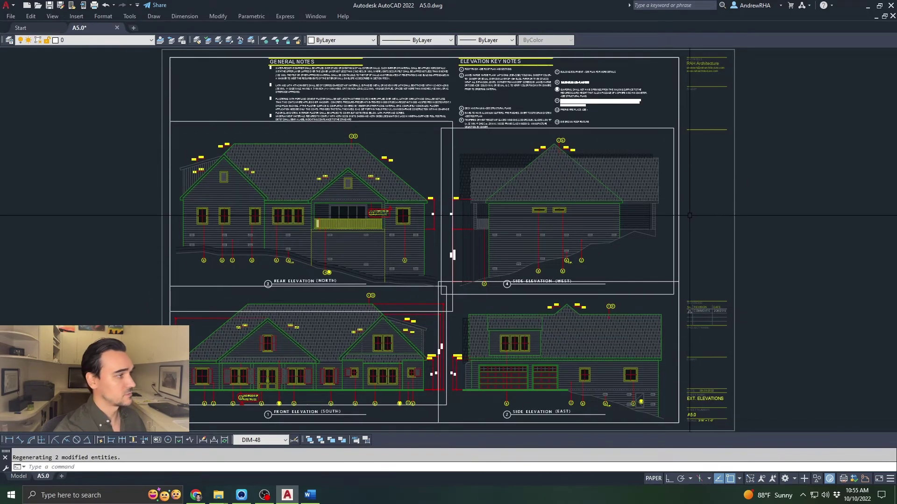
middle_click_drag(690, 215, 712, 208)
key("ctrl+p")
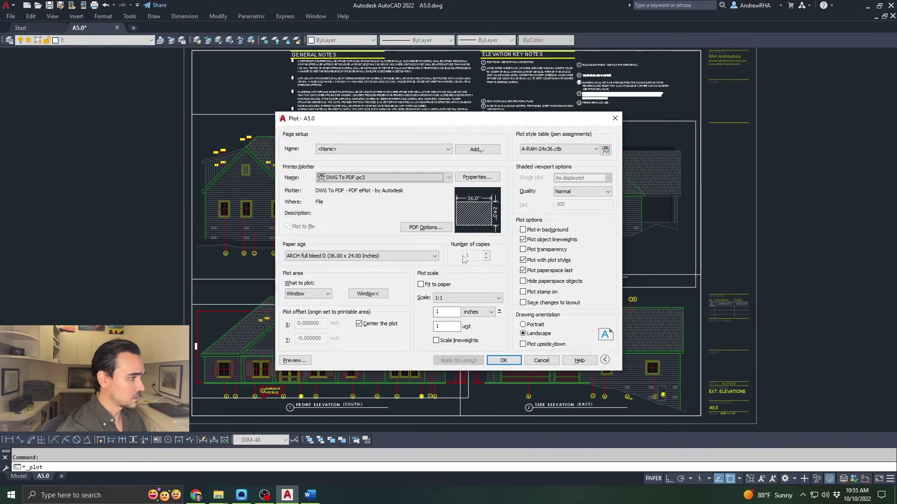
left_click(310, 362)
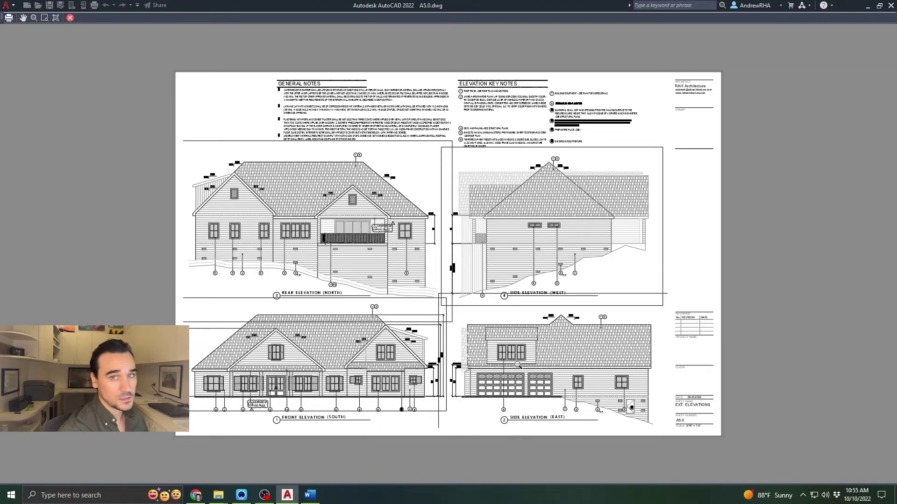
key("Escape")
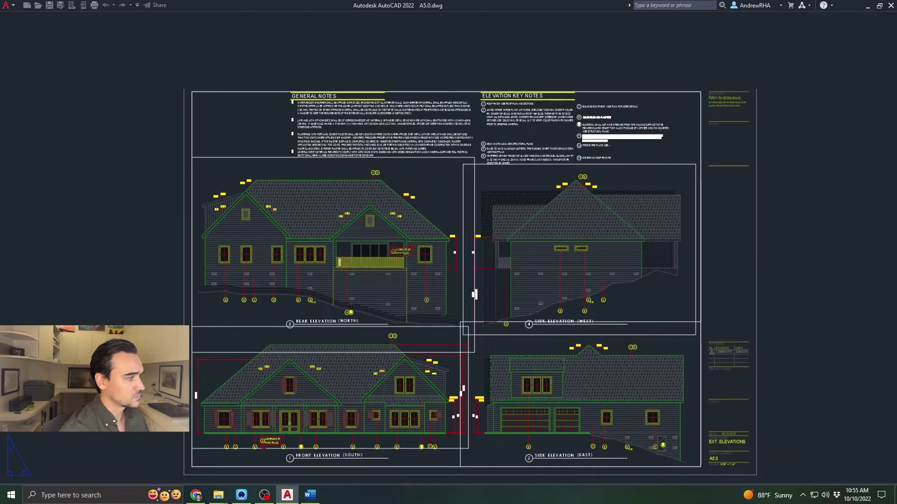
key("Escape")
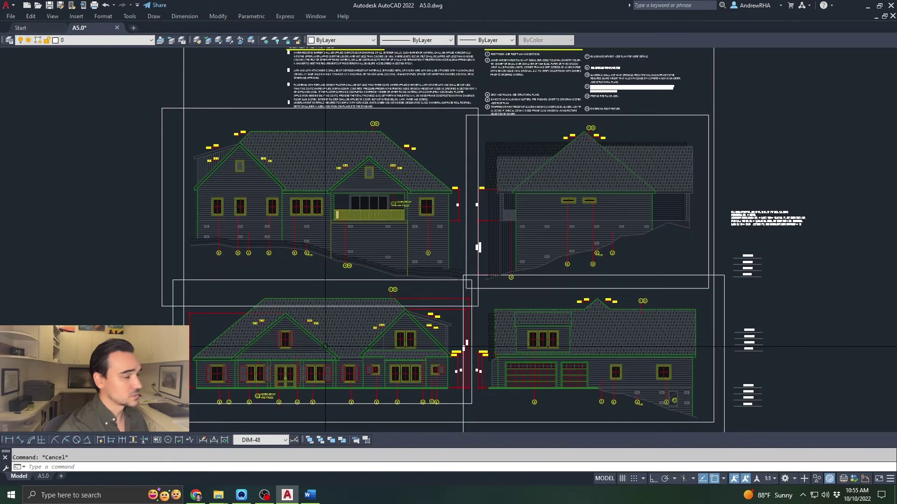
Set the FRAME system variable to 0 to hide the clipping frames around the elevations.
type("f")
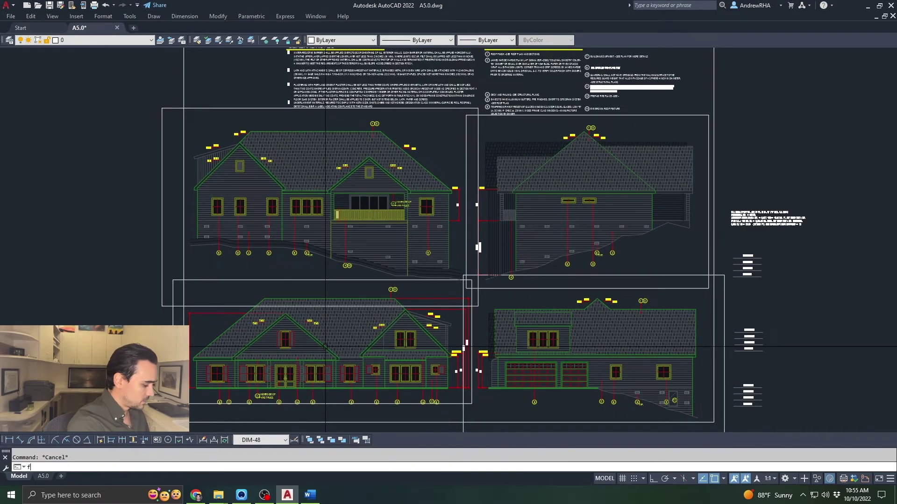
type("ra")
key("Return")
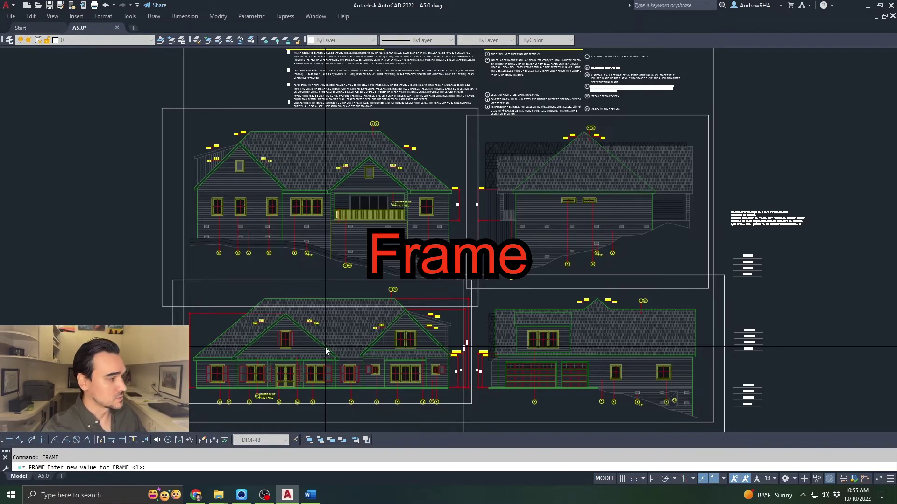
type("0")
key("Return")
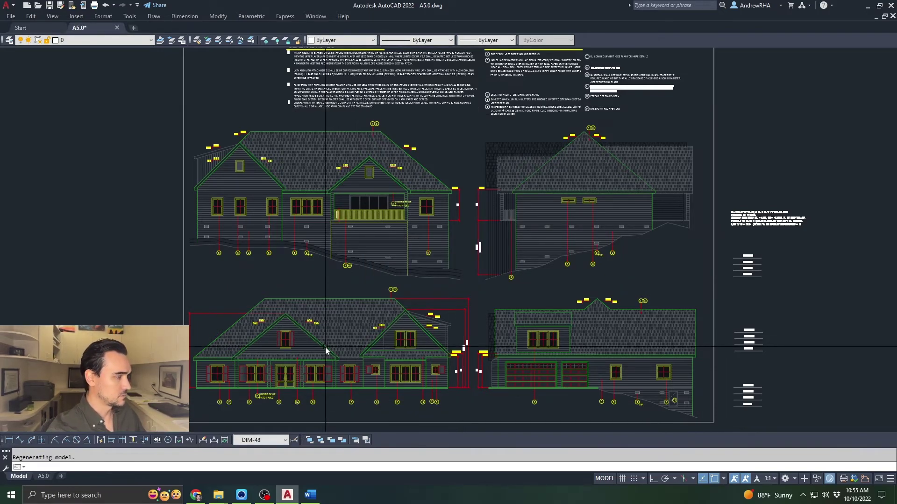
key("Escape")
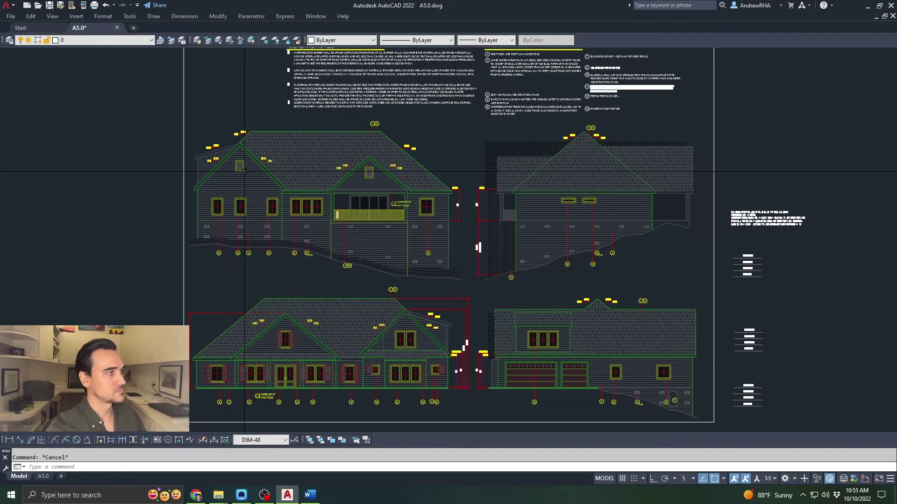
Select the rear elevation xref by its linework to check its selection without a frame, and clear the selection.
left_click(245, 66)
left_click(205, 181)
key("Escape")
left_click(302, 174)
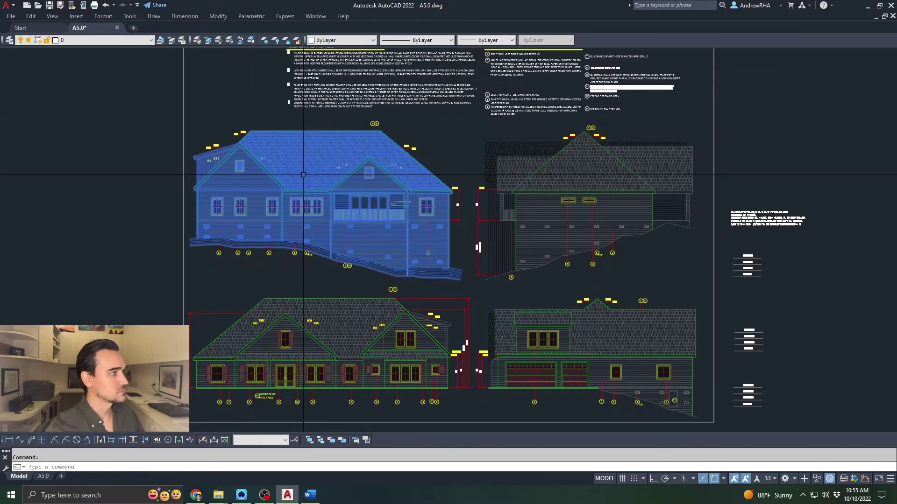
key("Escape")
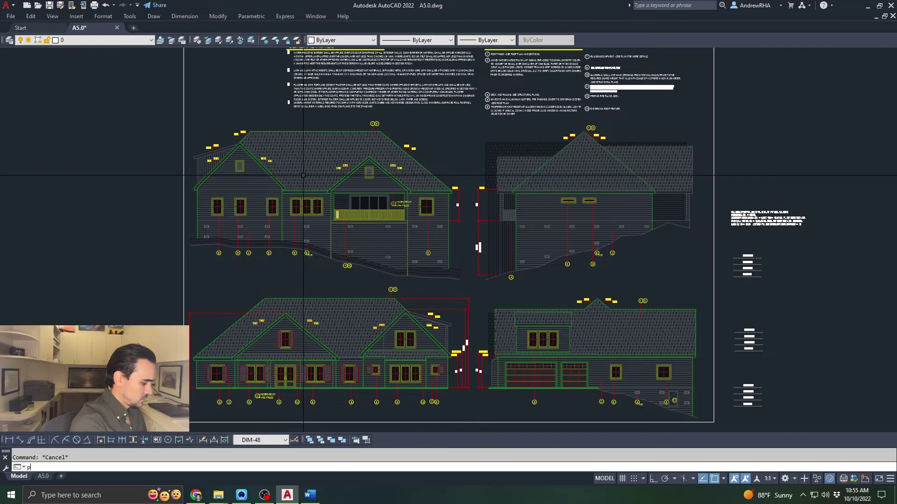
Preview the A5.0 layout without the clip frames and plot it to A5.0.pdf.
key("Return")
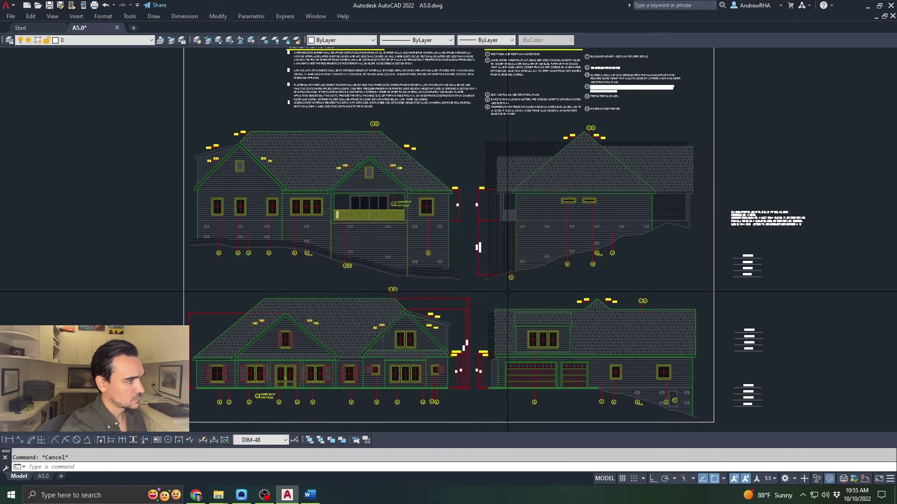
left_click(43, 477)
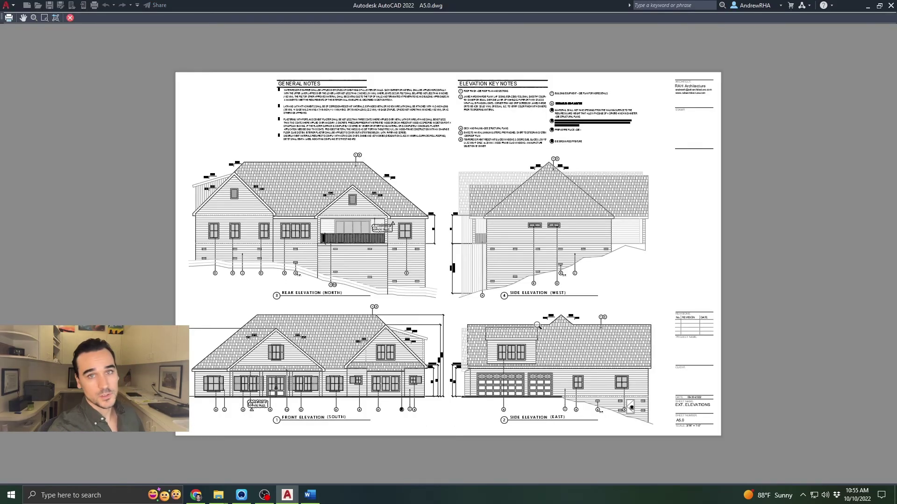
scroll(538, 326, "down", 3)
scroll(680, 315, "up", 4)
right_click(623, 294)
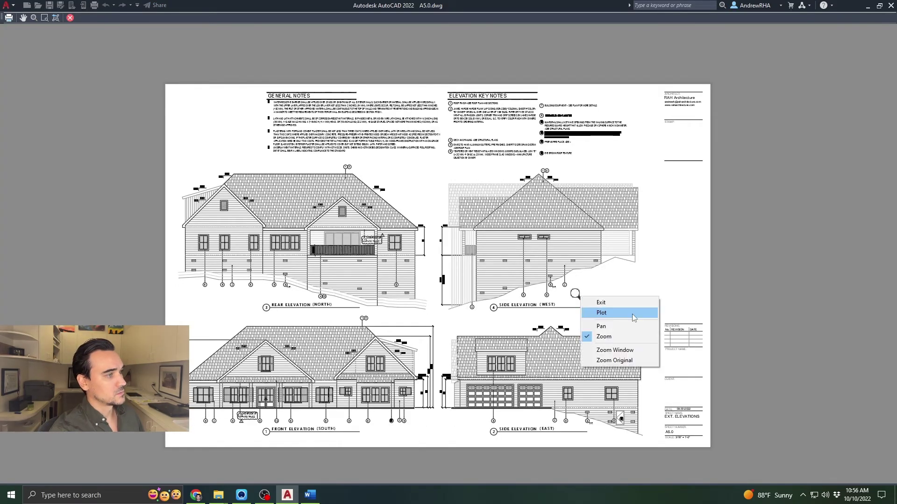
left_click(632, 314)
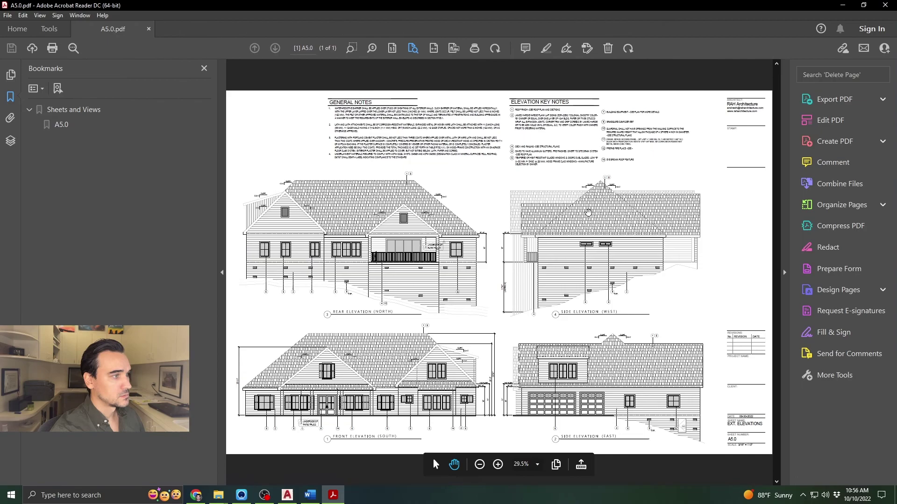
Collapse both side panes in Acrobat Reader and zoom in on the front elevation (south) in A5.0.pdf.
left_click(221, 269)
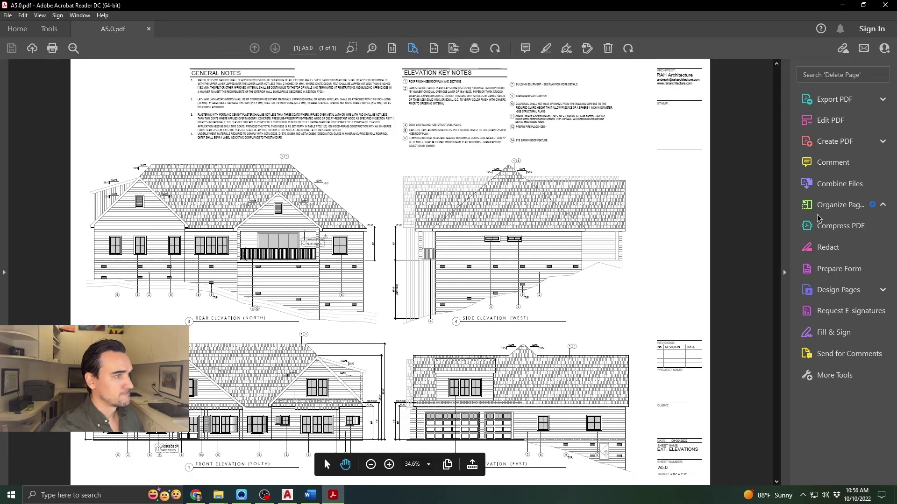
left_click(785, 271)
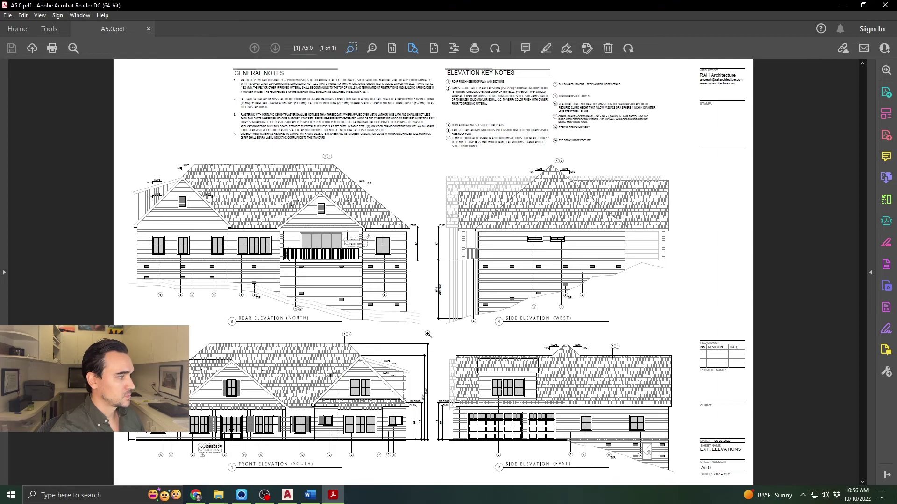
left_click_drag(428, 335, 158, 460)
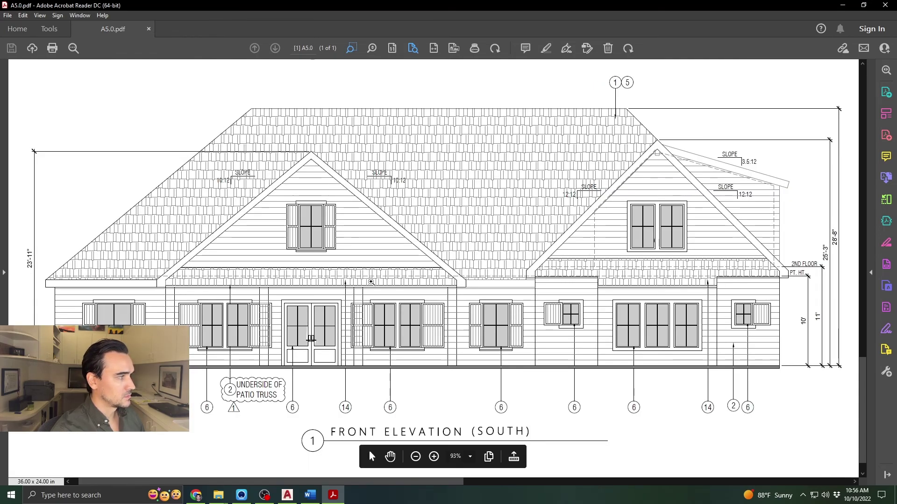